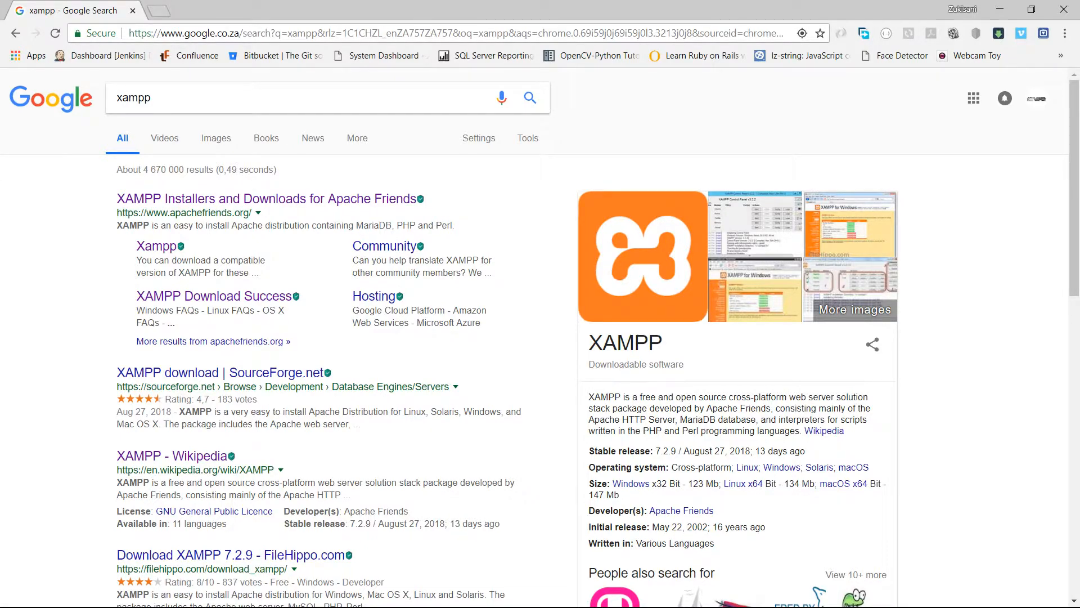
Open the Apache Friends website from the search results and go to its XAMPP download page.
{"action": "left_click_drag", "start_coordinate": [588, 419], "coordinate": [675, 419]}
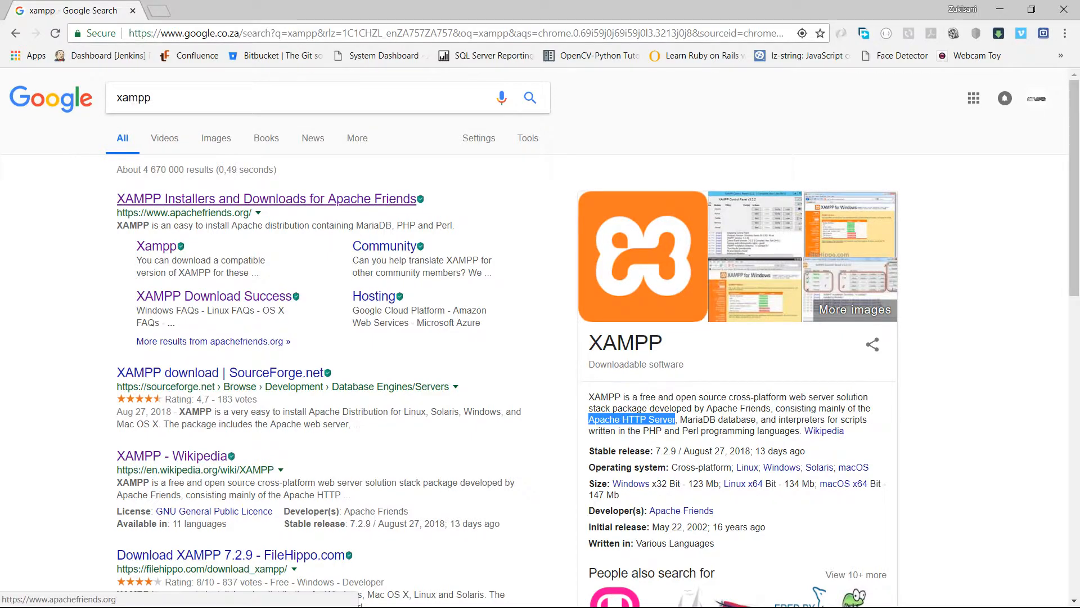
{"action": "left_click", "coordinate": [266, 199]}
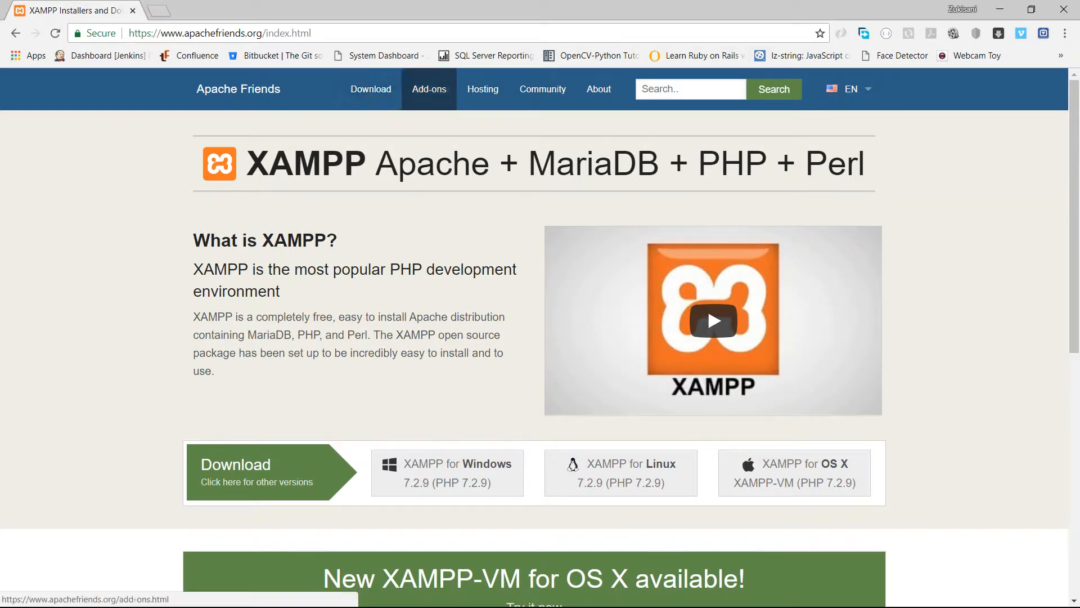
{"action": "left_click", "coordinate": [371, 89]}
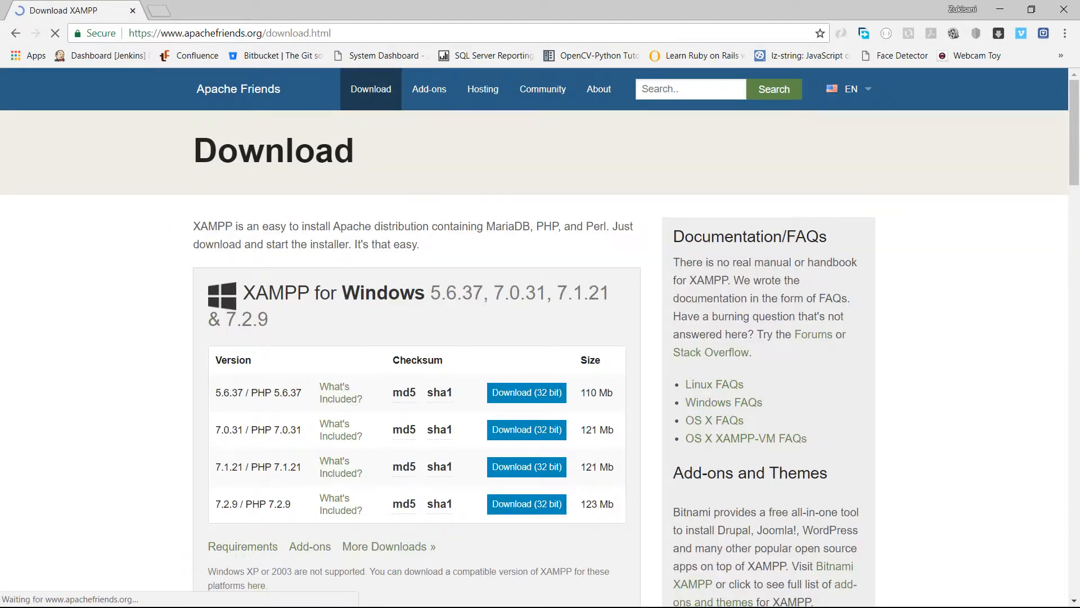
{"action": "scroll", "coordinate": [540, 338], "scroll_direction": "down", "scroll_amount": 1}
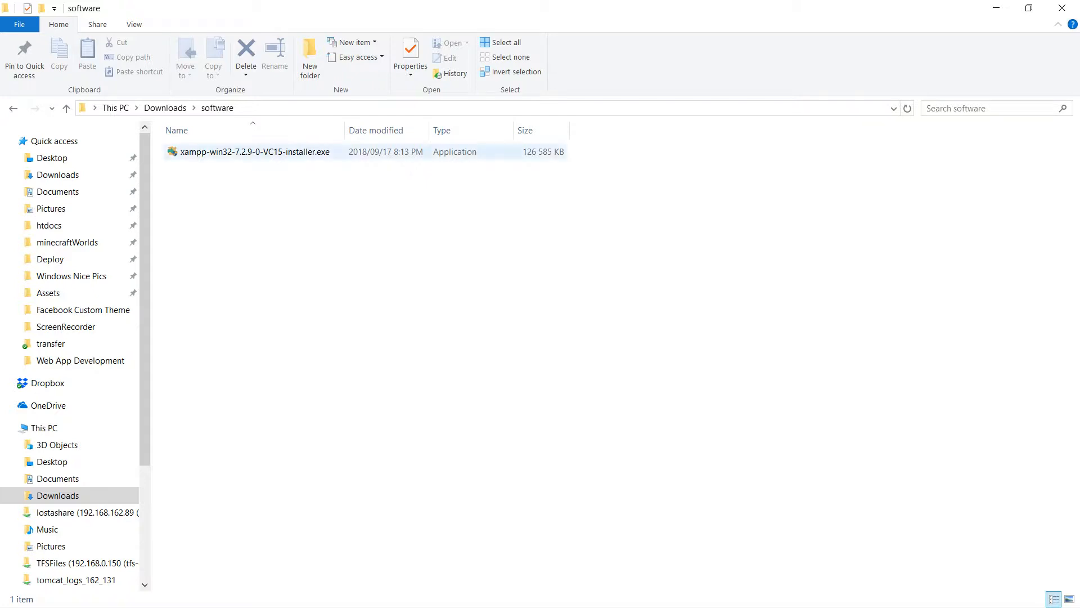
Run xampp-win32-7.2.9-0-VC15-installer.exe, accept the antivirus and UAC notices, and continue to the component selection.
{"action": "left_click", "coordinate": [254, 152]}
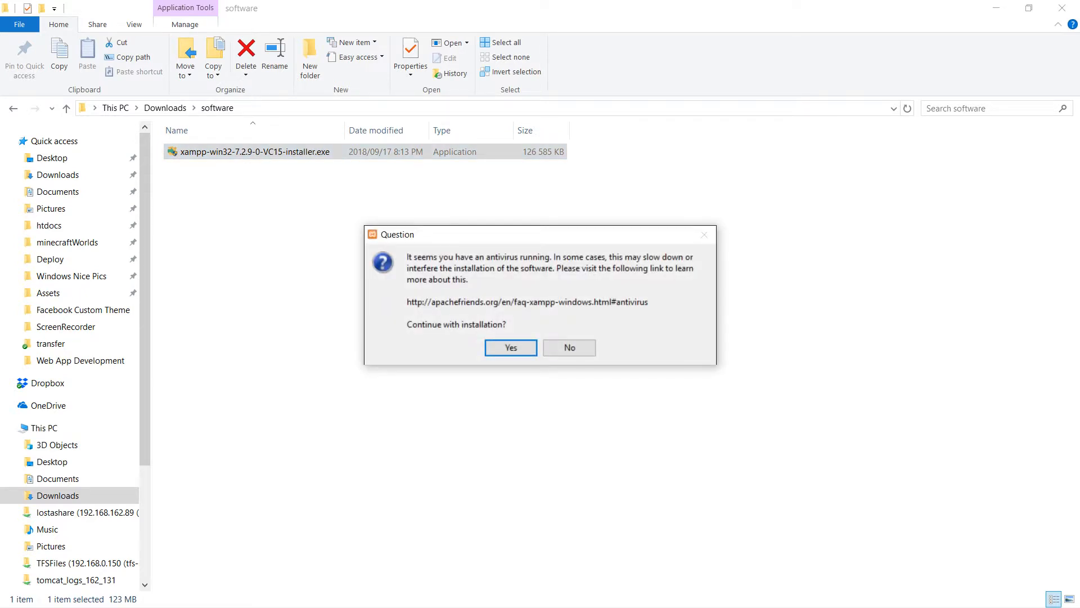
{"action": "key", "text": "Return"}
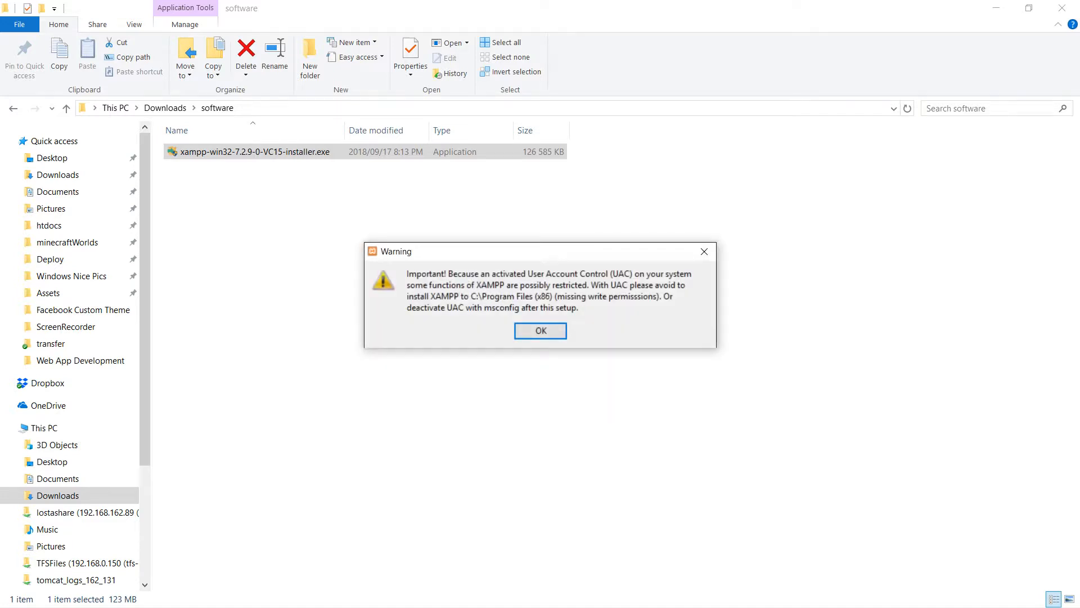
{"action": "key", "text": "Return"}
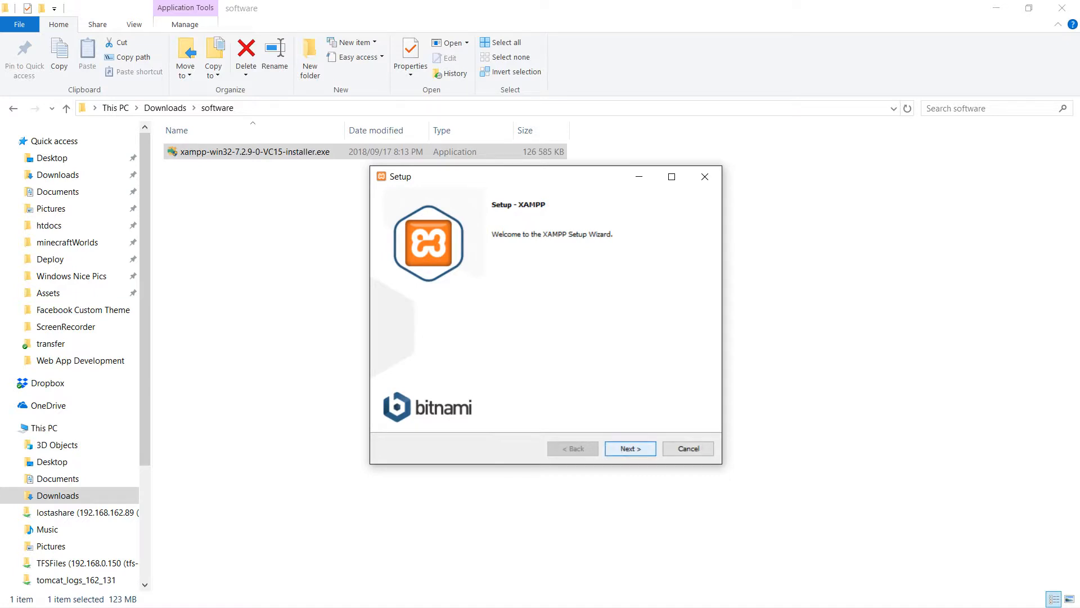
{"action": "key", "text": "Return"}
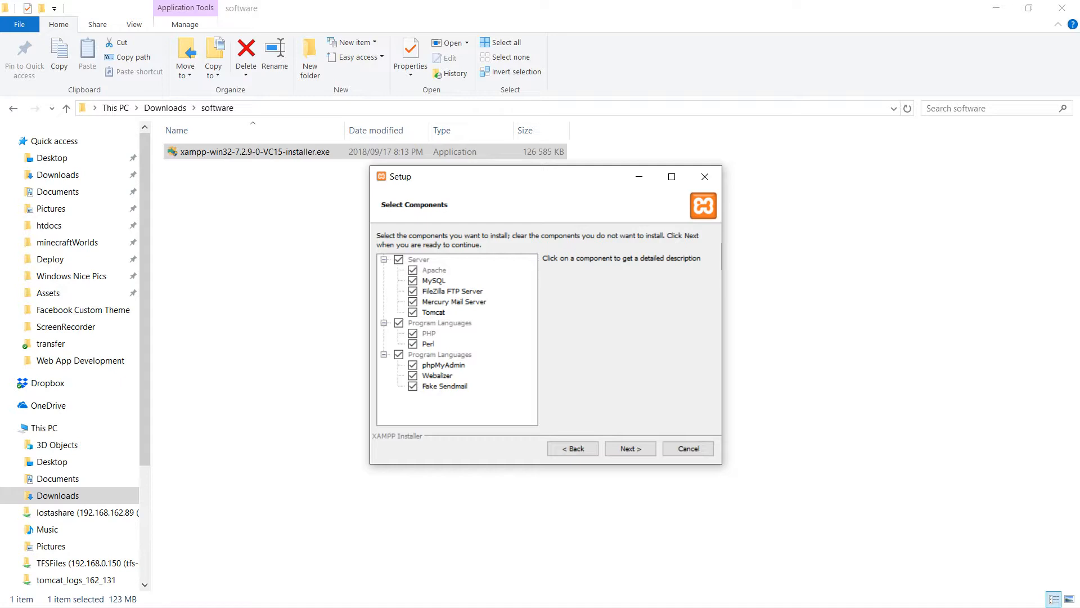
Exclude MySQL, FileZilla FTP Server, Mercury Mail Server, Tomcat, Perl, phpMyAdmin, Webalizer and Fake Sendmail, keeping only Apache and PHP for installation.
{"action": "left_click", "coordinate": [413, 280]}
{"action": "left_click", "coordinate": [412, 292]}
{"action": "left_click", "coordinate": [413, 302]}
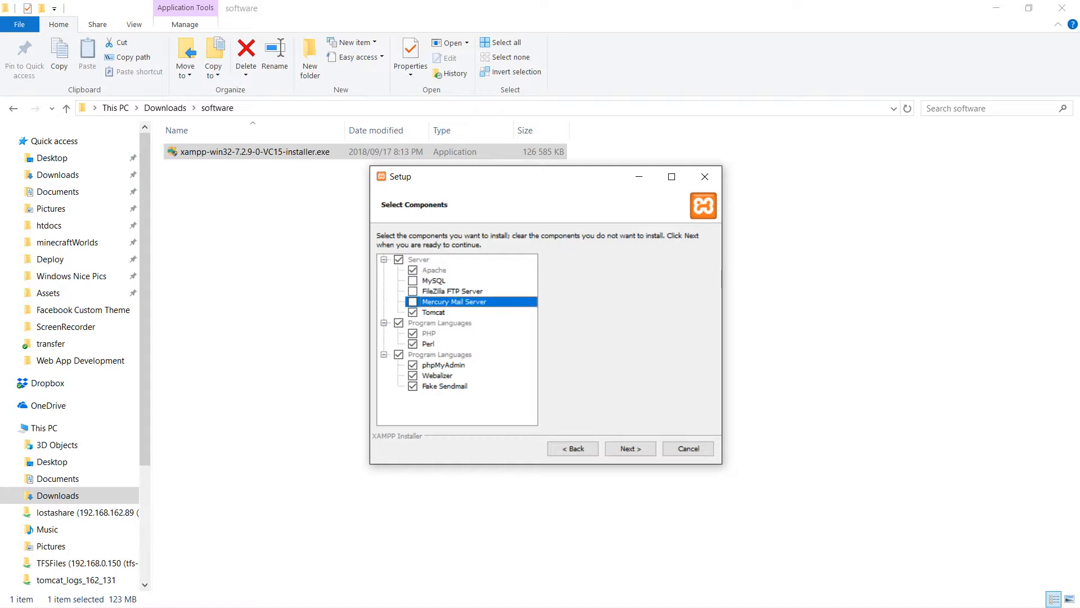
{"action": "left_click", "coordinate": [413, 313]}
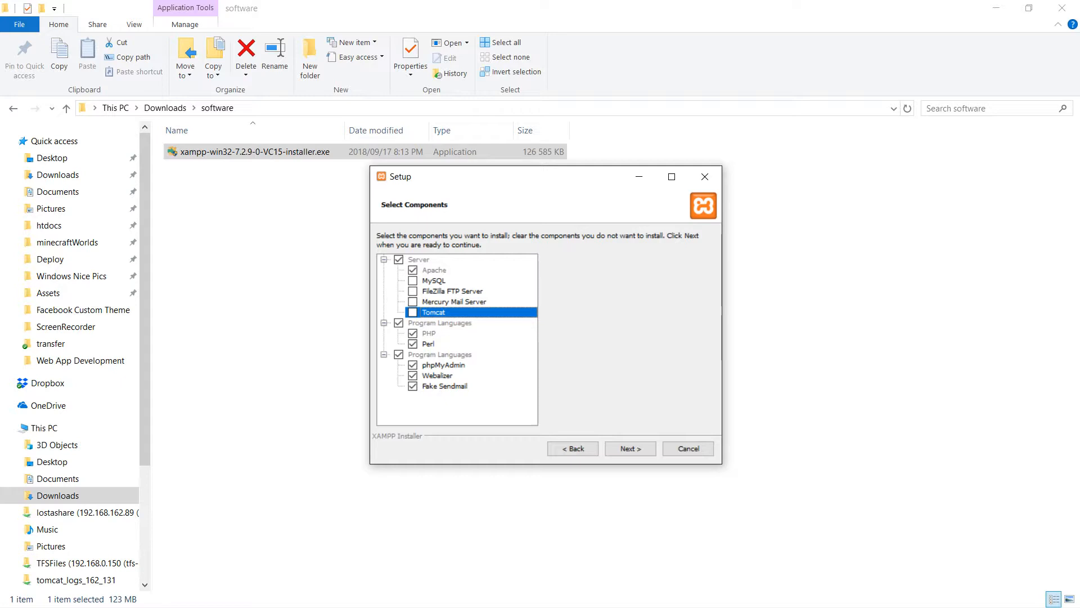
{"action": "left_click", "coordinate": [413, 344]}
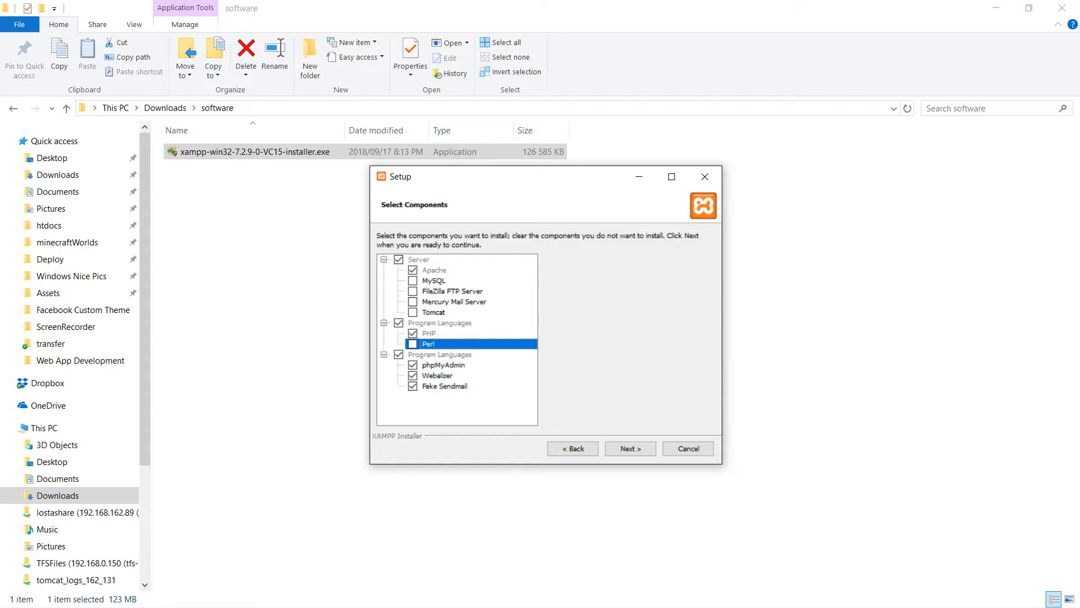
{"action": "left_click", "coordinate": [399, 355]}
{"action": "left_click", "coordinate": [413, 365]}
{"action": "left_click", "coordinate": [413, 376]}
{"action": "left_click", "coordinate": [413, 387]}
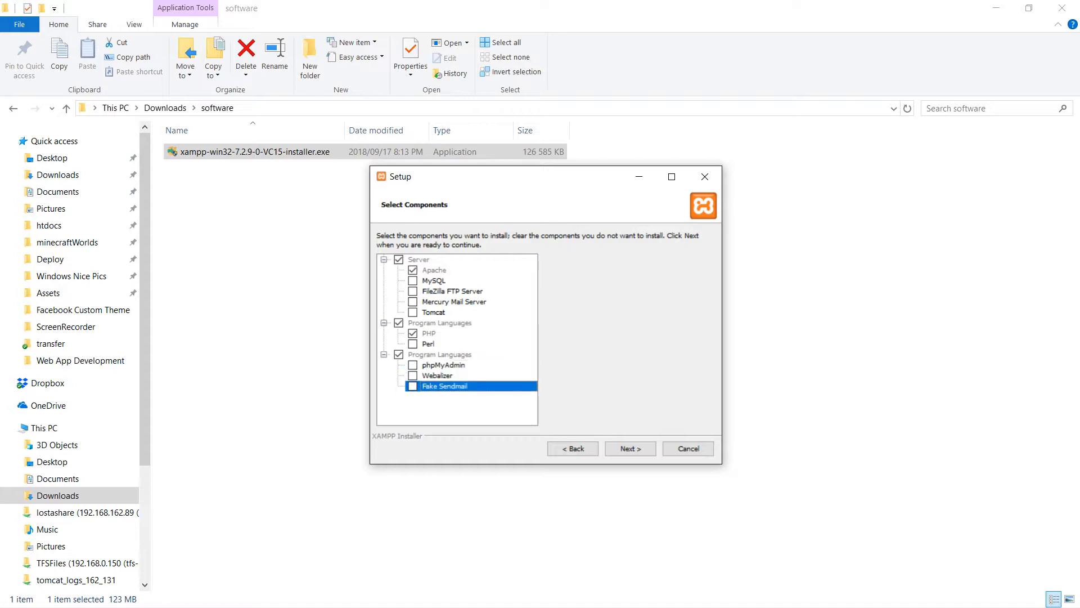
{"action": "left_click", "coordinate": [413, 334]}
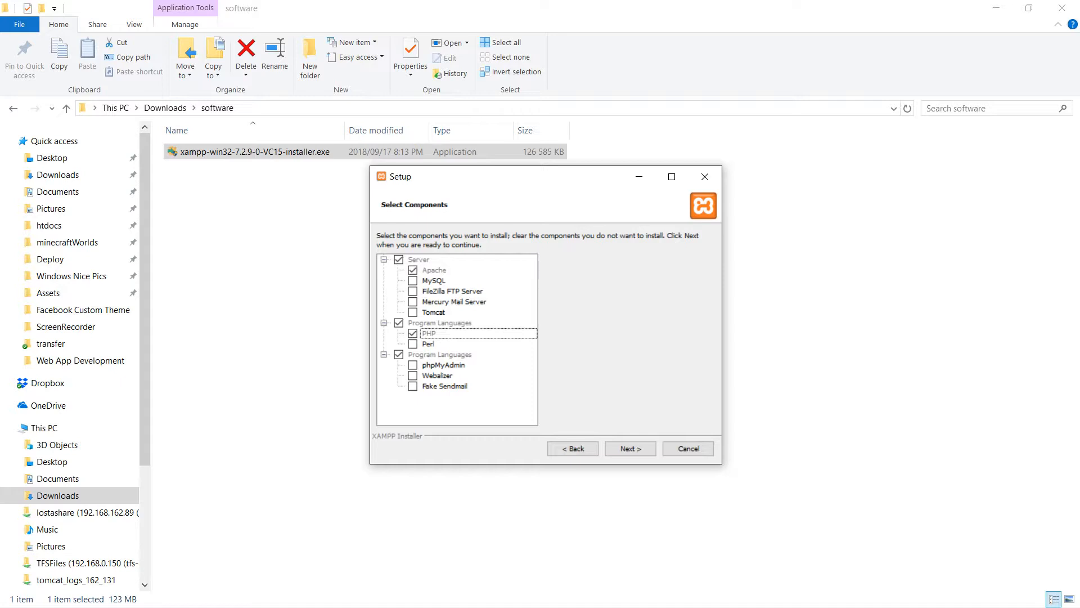
Continue the XAMPP setup to the installation folder choice and abort the installation there.
{"action": "left_click", "coordinate": [630, 449]}
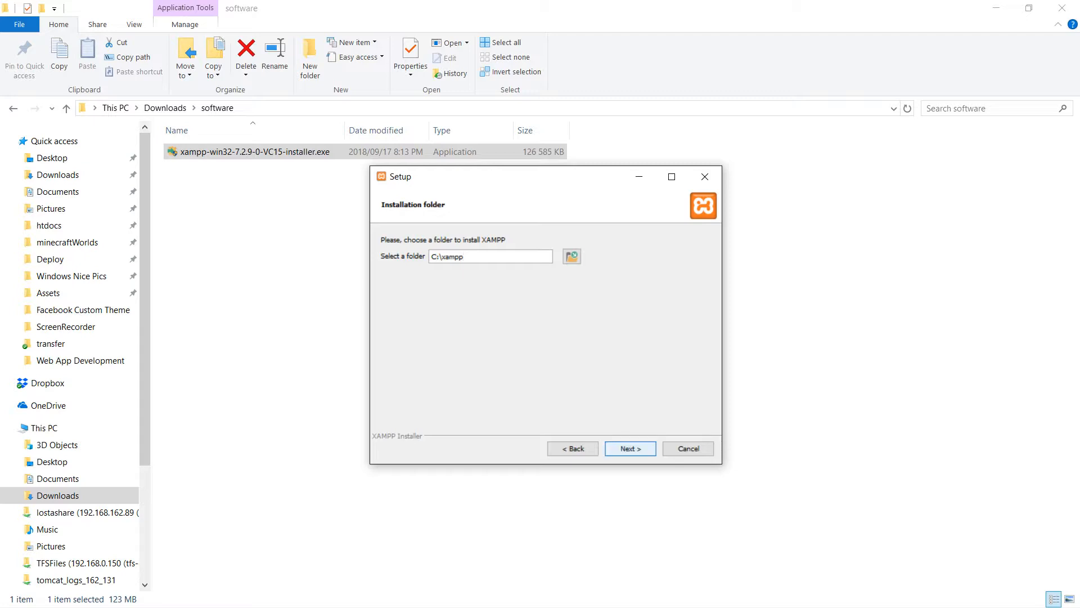
{"action": "left_click", "coordinate": [689, 448]}
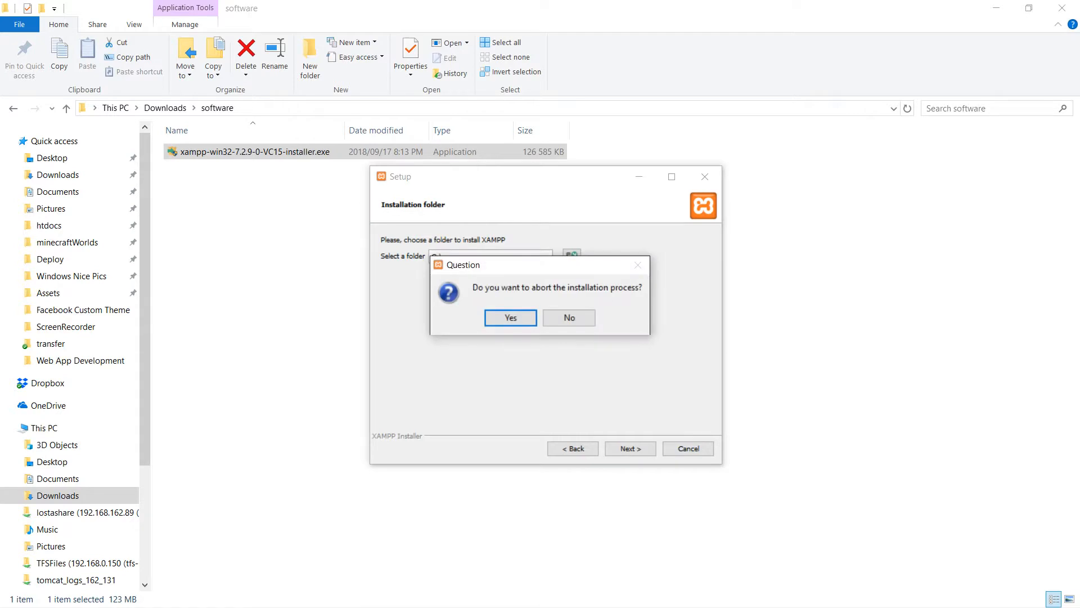
{"action": "key", "text": "Return"}
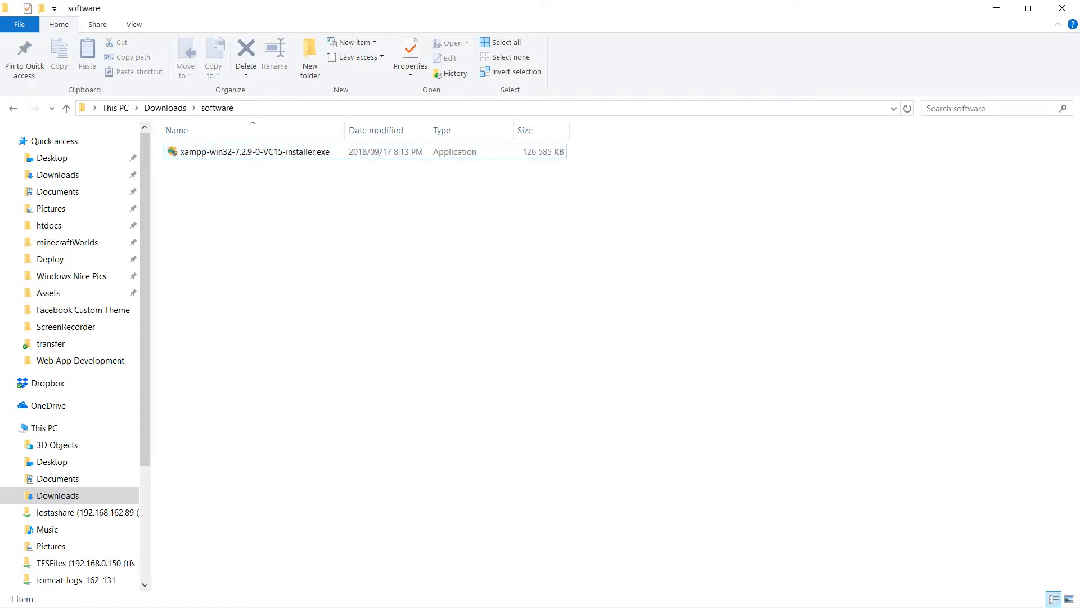
Search Windows for "xam" and launch the XAMPP Control Panel.
{"action": "left_click", "coordinate": [17, 593]}
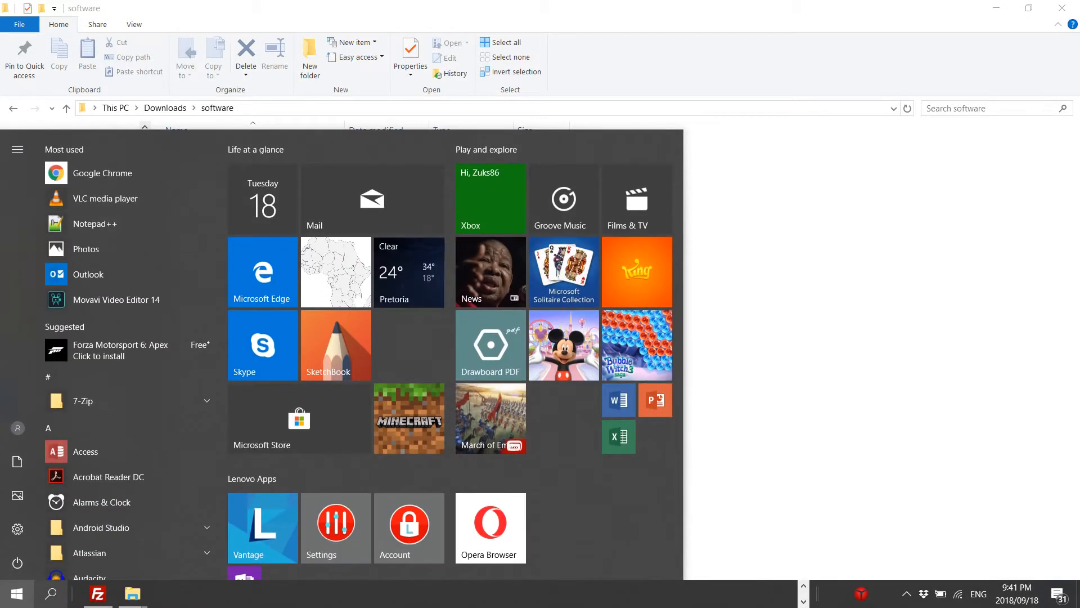
{"action": "left_click", "coordinate": [50, 593]}
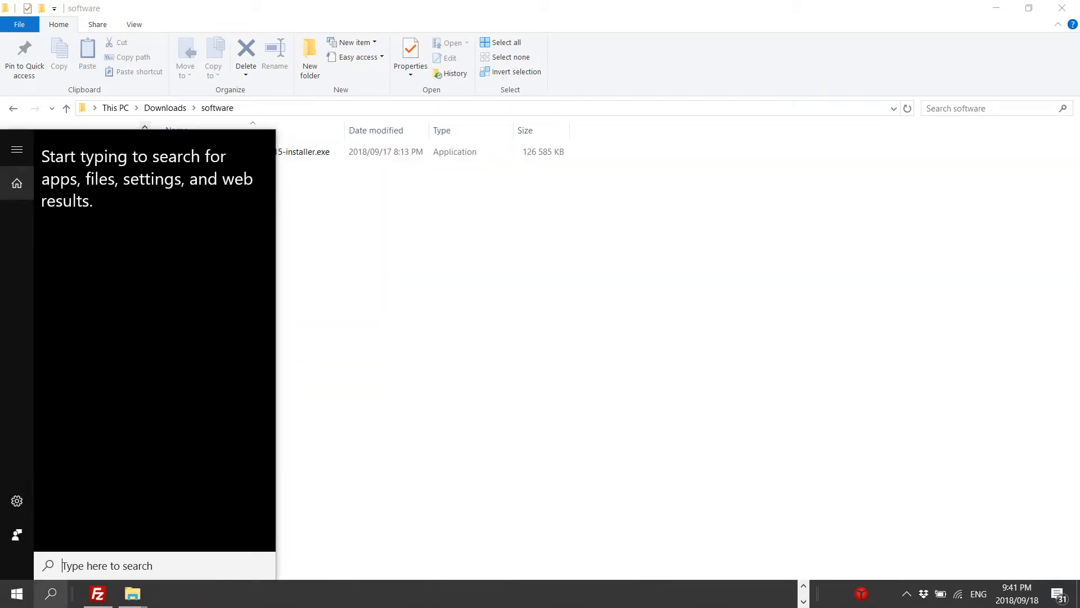
{"action": "type", "text": "xam"}
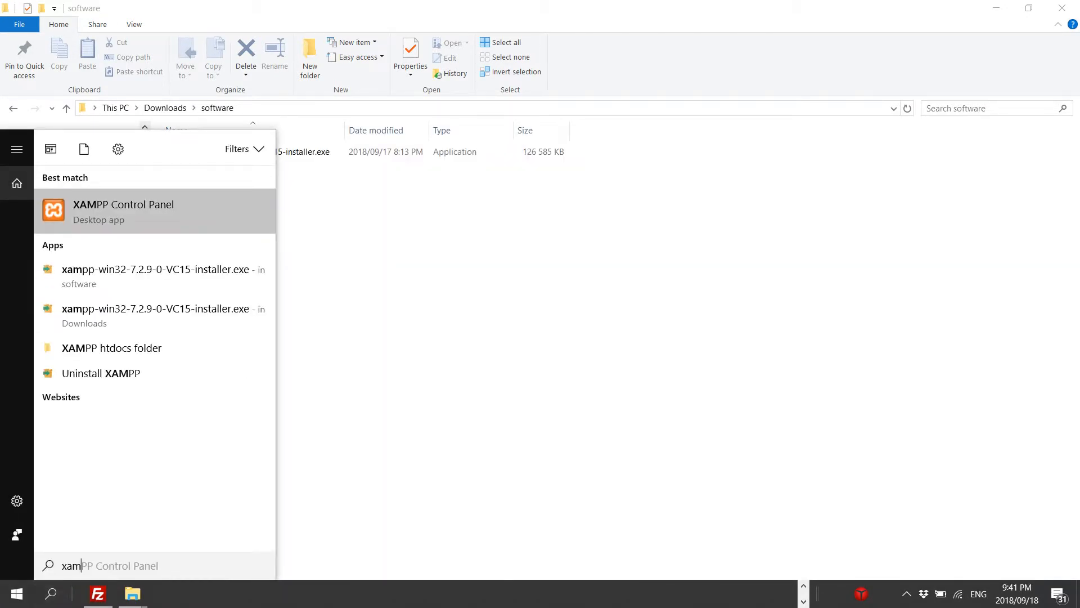
{"action": "key", "text": "Return"}
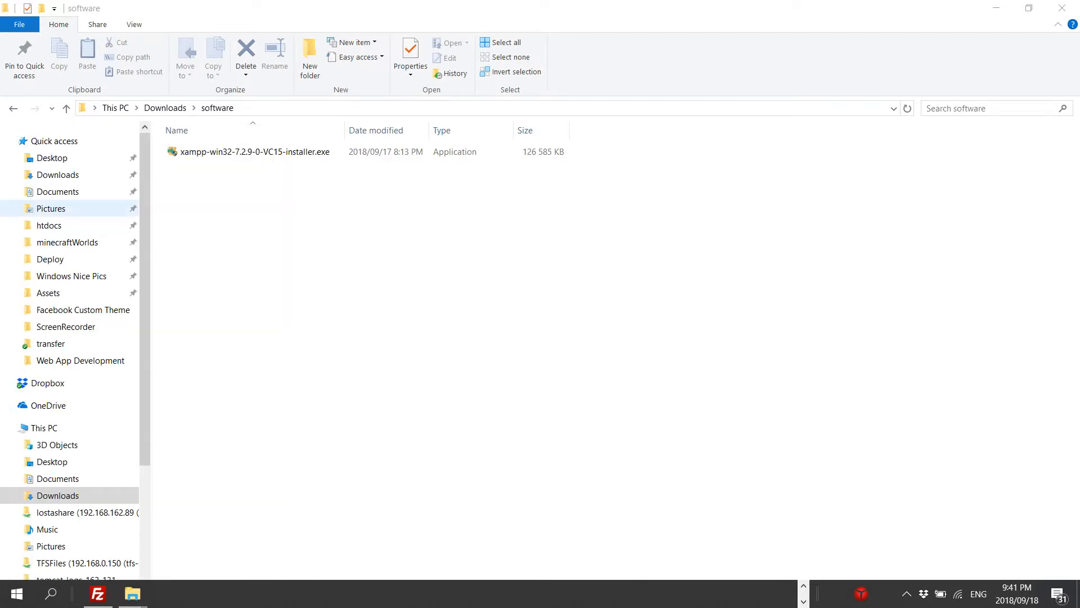
Move the XAMPP Control Panel to the middle of the screen and restart the Apache service by stopping and starting it.
{"action": "left_click_drag", "start_coordinate": [315, 48], "coordinate": [534, 194]}
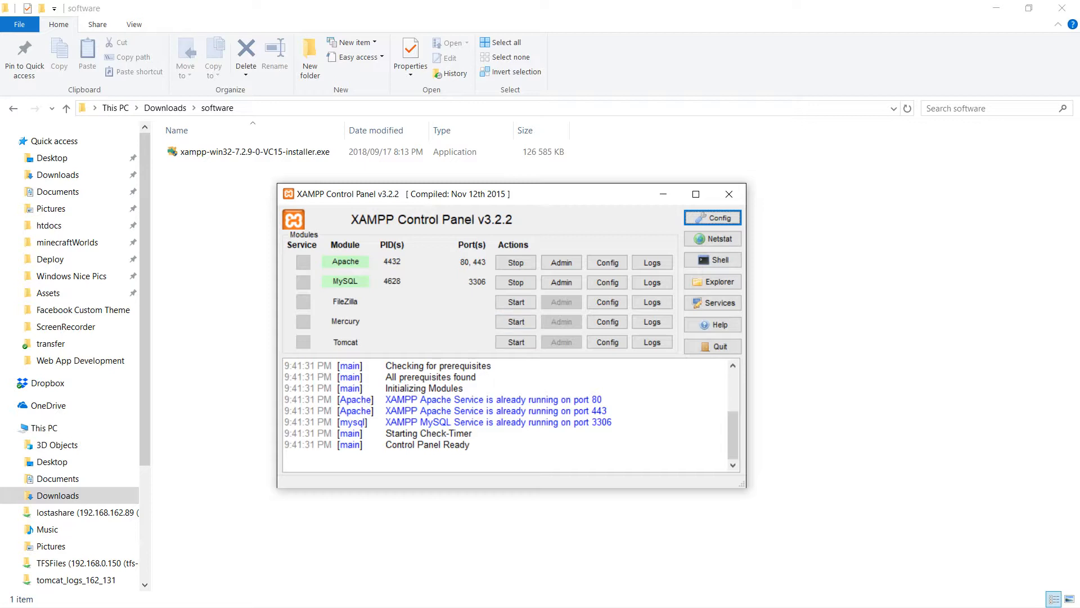
{"action": "left_click", "coordinate": [515, 262]}
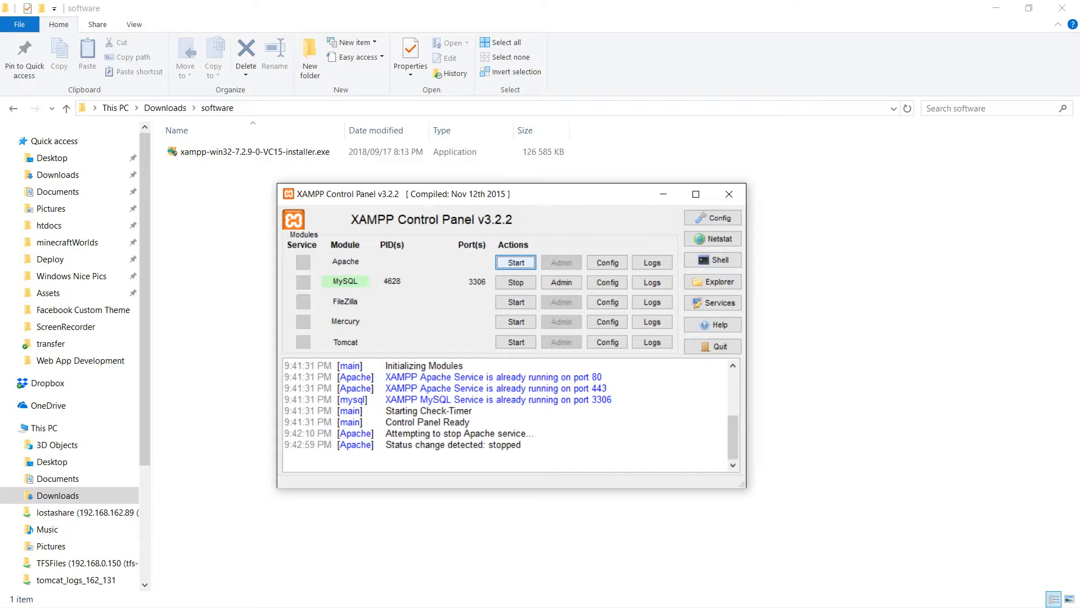
{"action": "key", "text": "space"}
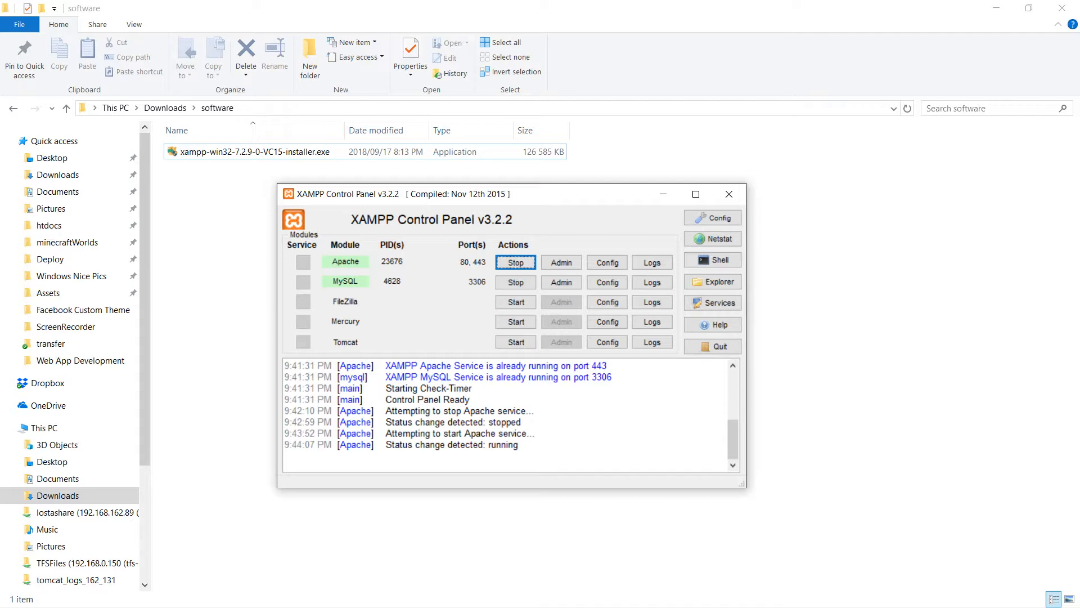
Switch to File Explorer, open the xampp folder on the Windows (C:) drive and check its full path.
{"action": "left_click", "coordinate": [225, 236]}
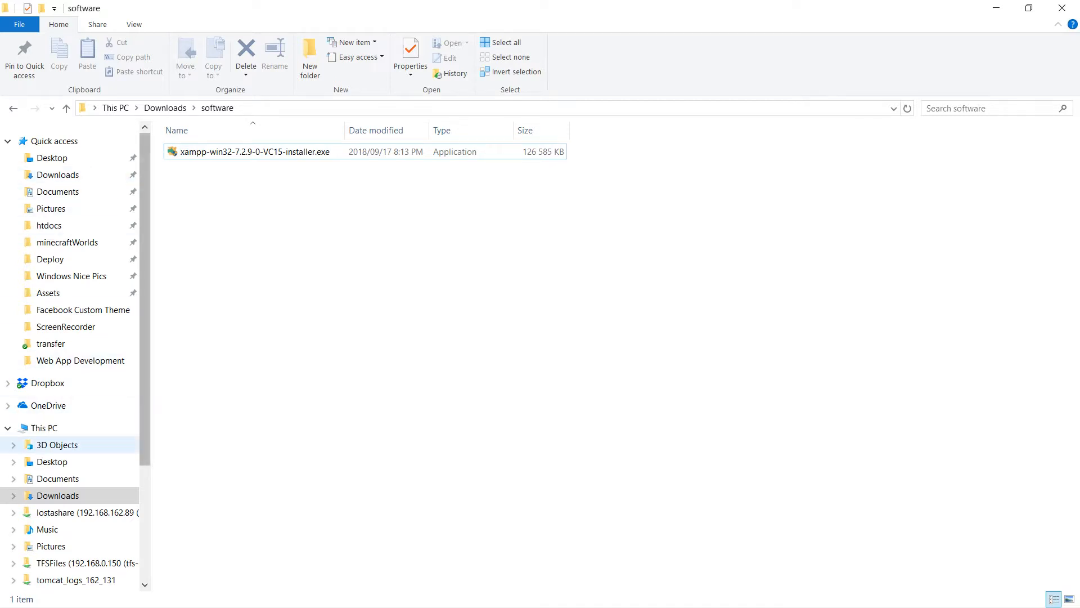
{"action": "scroll", "coordinate": [73, 465], "scroll_direction": "down", "scroll_amount": 4}
{"action": "left_click", "coordinate": [57, 484]}
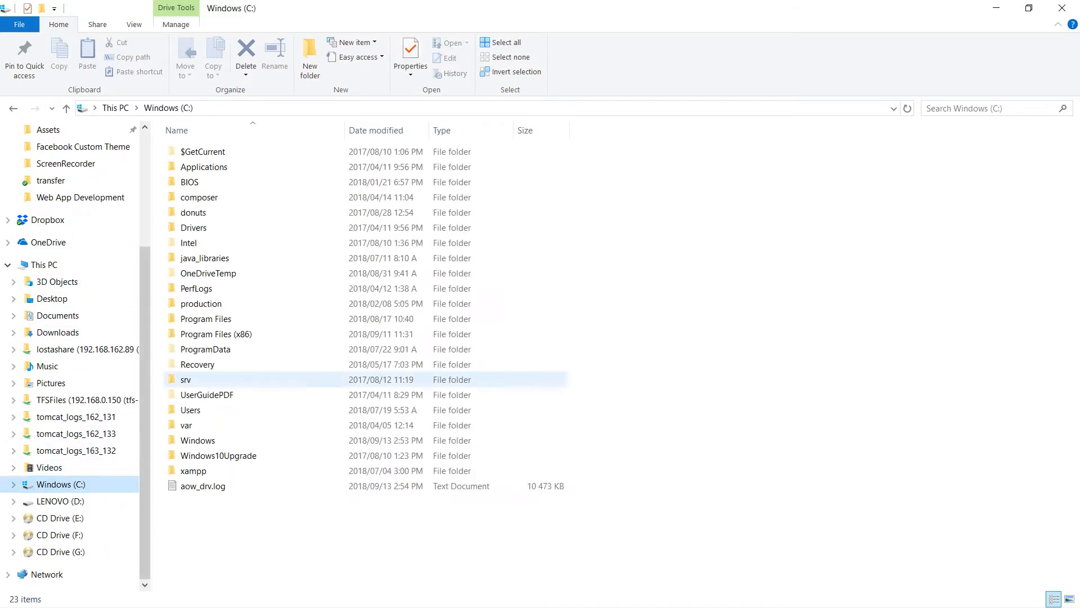
{"action": "double_click", "coordinate": [193, 470]}
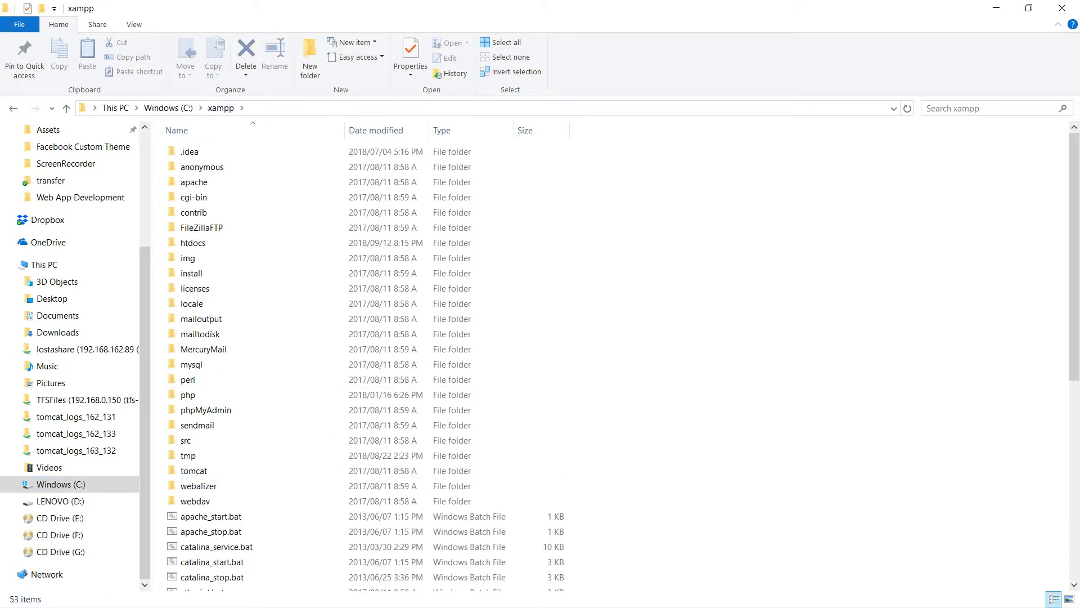
{"action": "left_click", "coordinate": [304, 108]}
{"action": "left_click", "coordinate": [664, 208]}
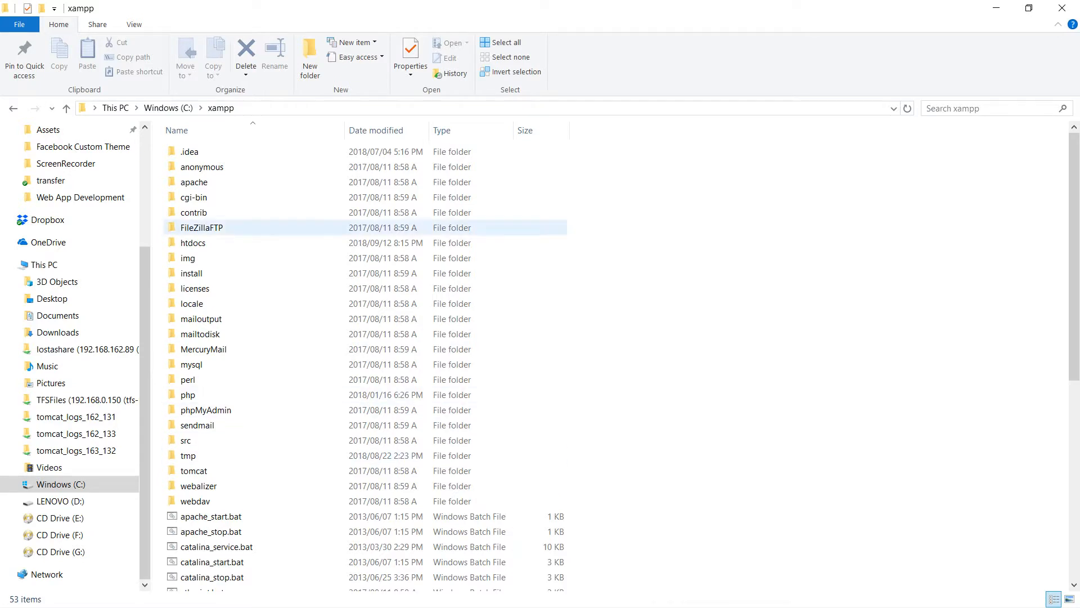
Look through the xampp folder, open its htdocs subfolder and examine the project folders stored there.
{"action": "scroll", "coordinate": [254, 225], "scroll_direction": "down", "scroll_amount": 3}
{"action": "scroll", "coordinate": [254, 338], "scroll_direction": "up", "scroll_amount": 3}
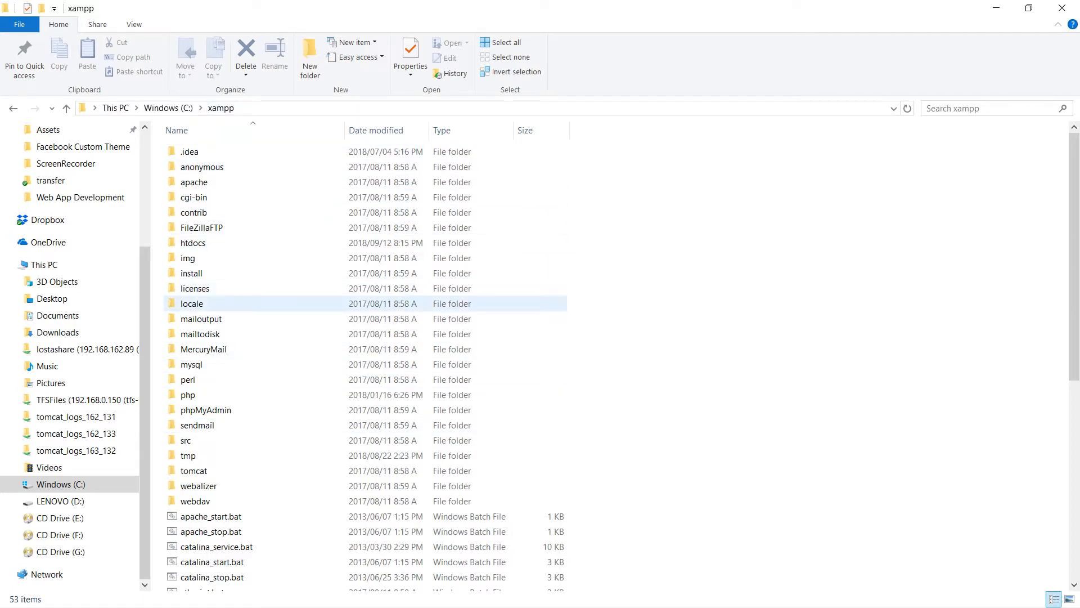
{"action": "left_click", "coordinate": [193, 243]}
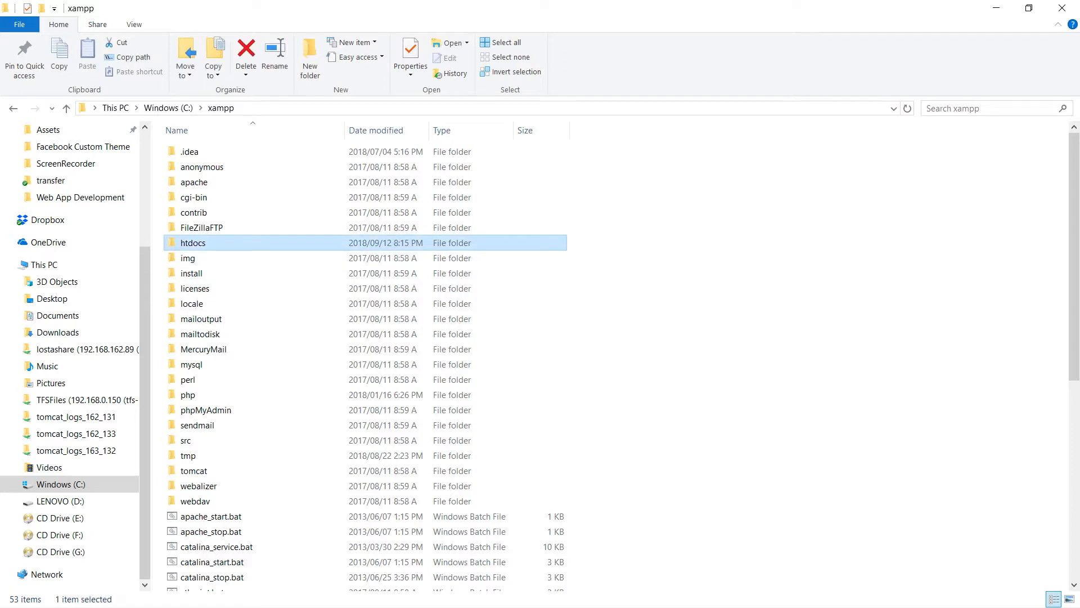
{"action": "double_click", "coordinate": [193, 243]}
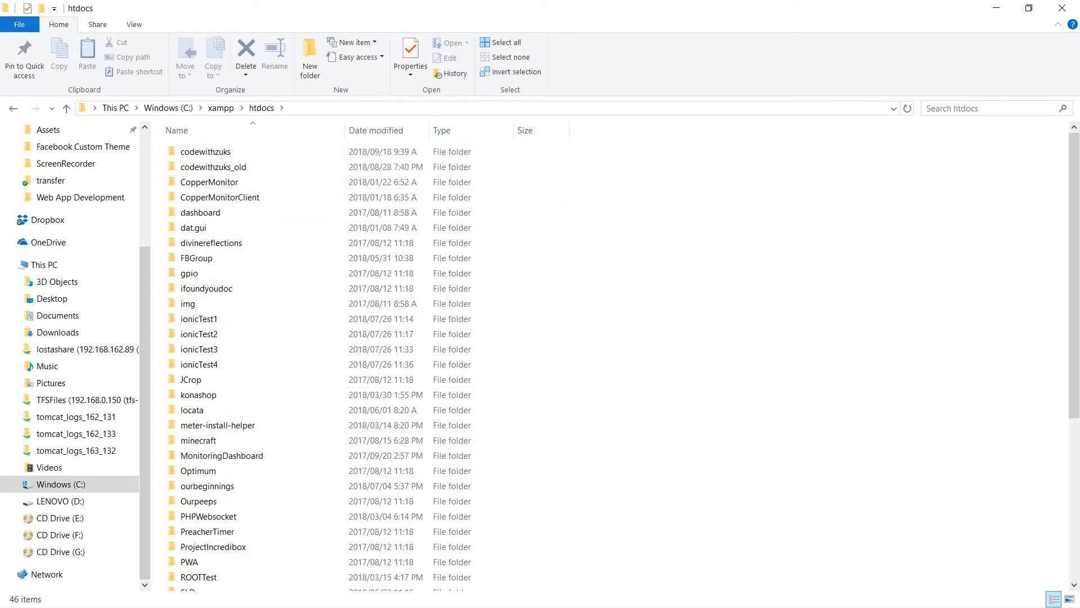
{"action": "scroll", "coordinate": [299, 457], "scroll_direction": "down", "scroll_amount": 5}
{"action": "scroll", "coordinate": [299, 457], "scroll_direction": "up", "scroll_amount": 5}
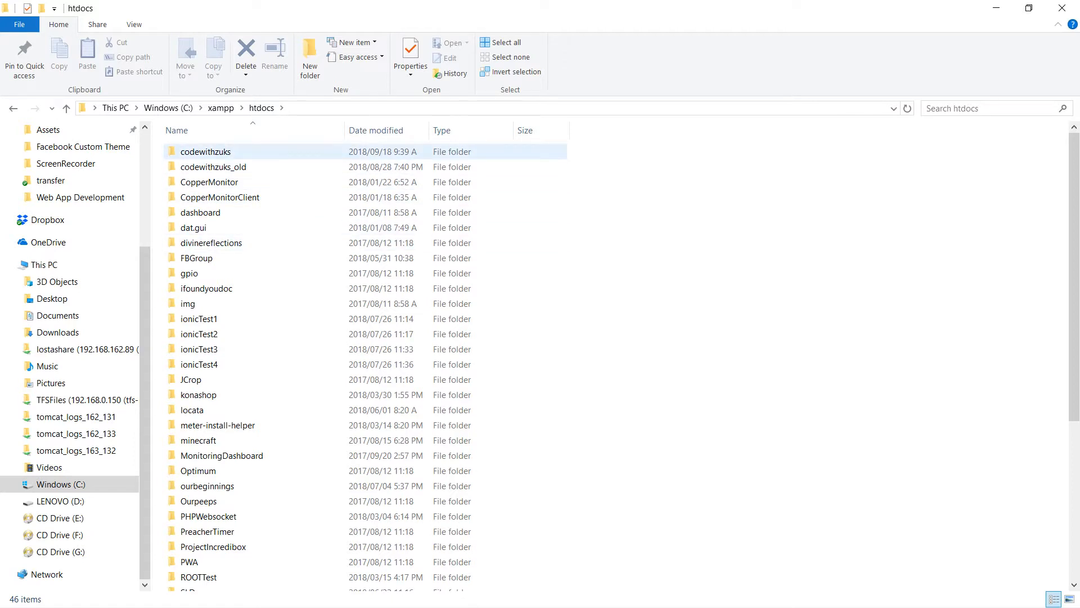
{"action": "scroll", "coordinate": [366, 371], "scroll_direction": "down", "scroll_amount": 6}
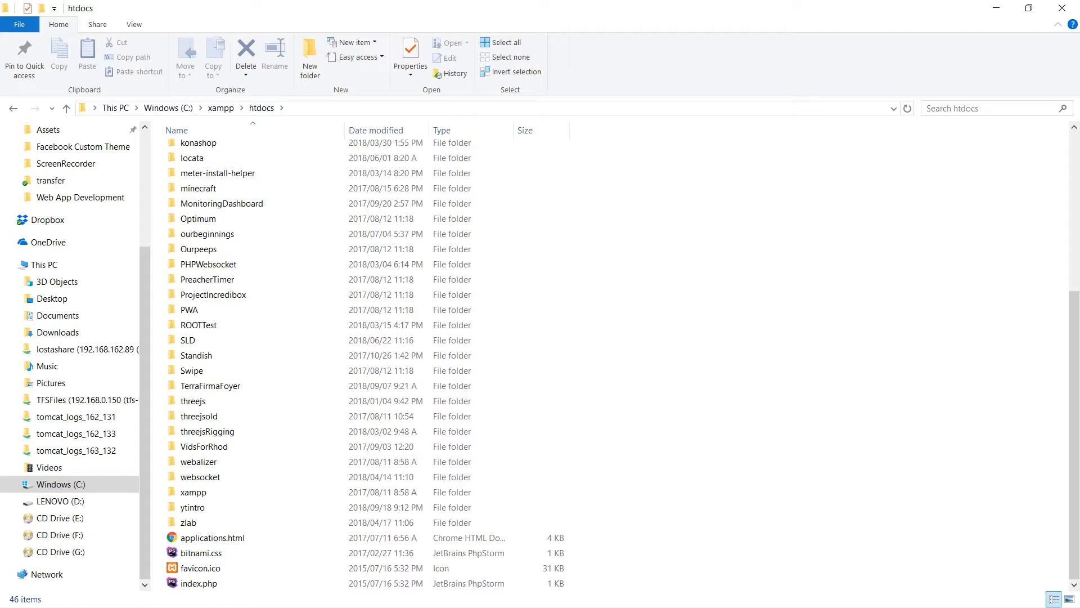
{"action": "scroll", "coordinate": [366, 228], "scroll_direction": "up", "scroll_amount": 6}
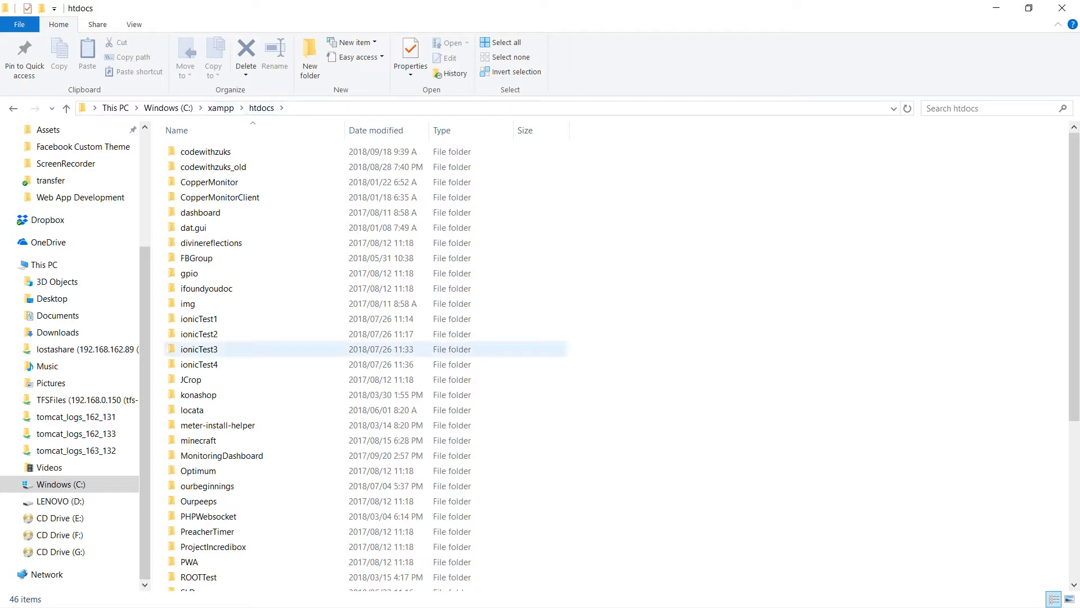
Open the codewithzuks project folder and point out its four HTML files and the resources folder by selecting them.
{"action": "double_click", "coordinate": [205, 151]}
{"action": "left_click_drag", "start_coordinate": [226, 275], "coordinate": [185, 194]}
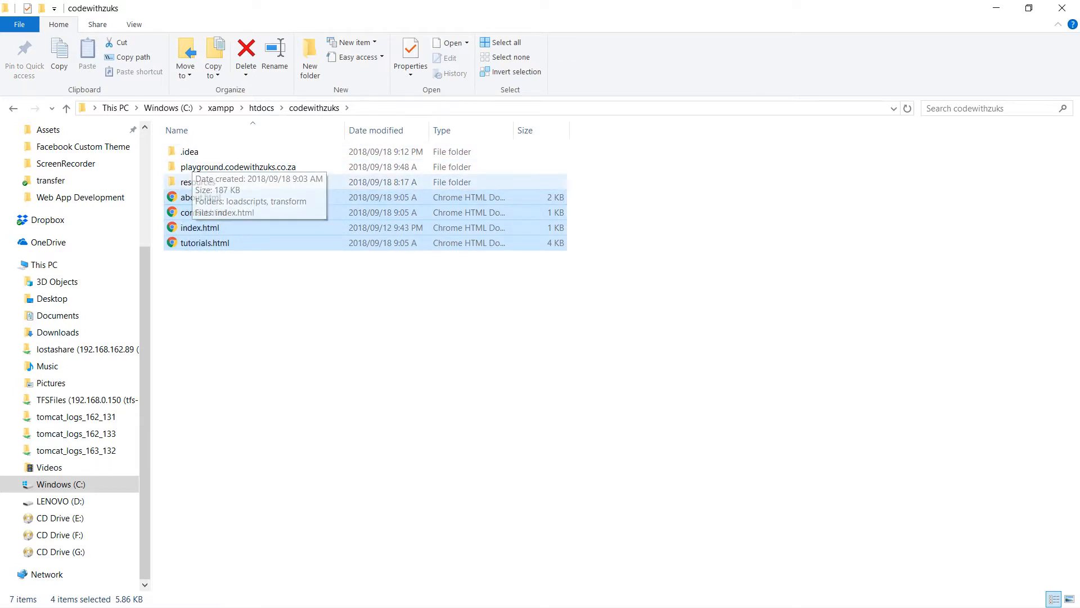
{"action": "left_click", "coordinate": [198, 181]}
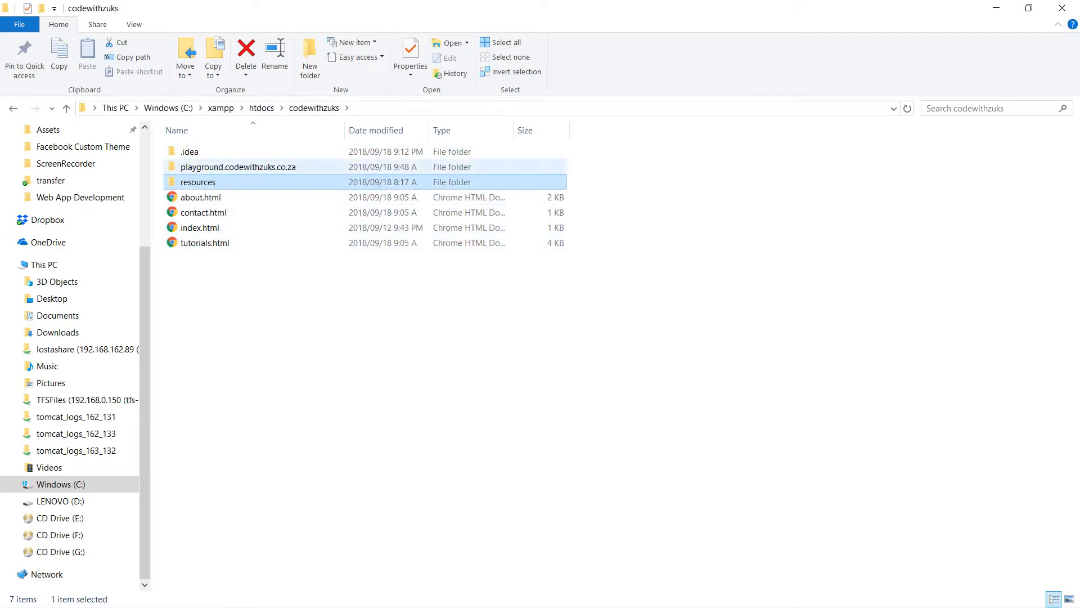
Point out the playground.codewithzuks.co.za and resources folders and the four HTML files in codewithzuks by selecting them.
{"action": "left_click", "coordinate": [238, 167]}
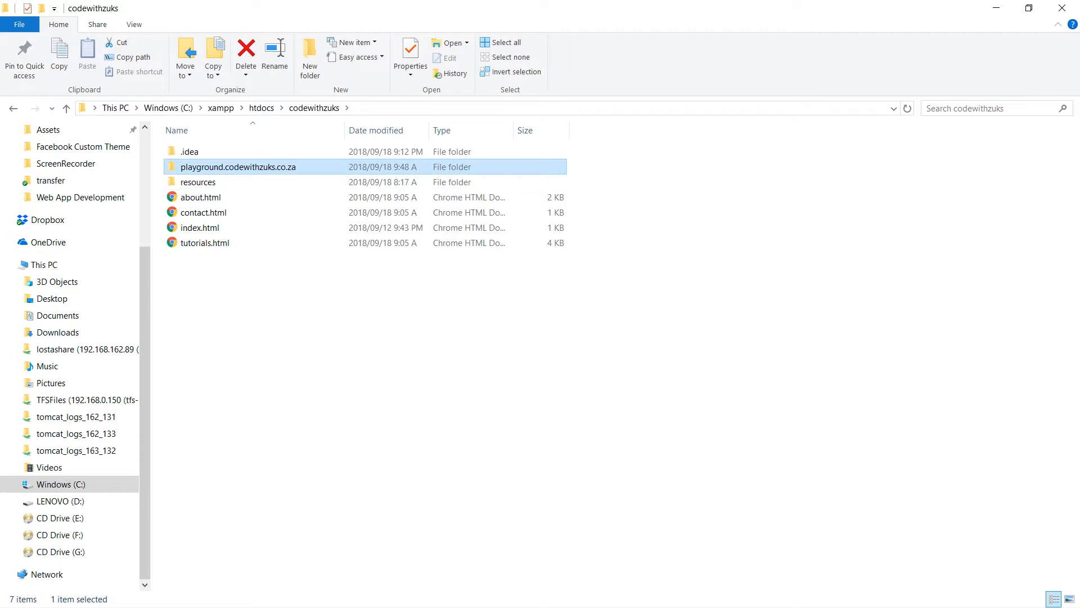
{"action": "left_click", "coordinate": [225, 182]}
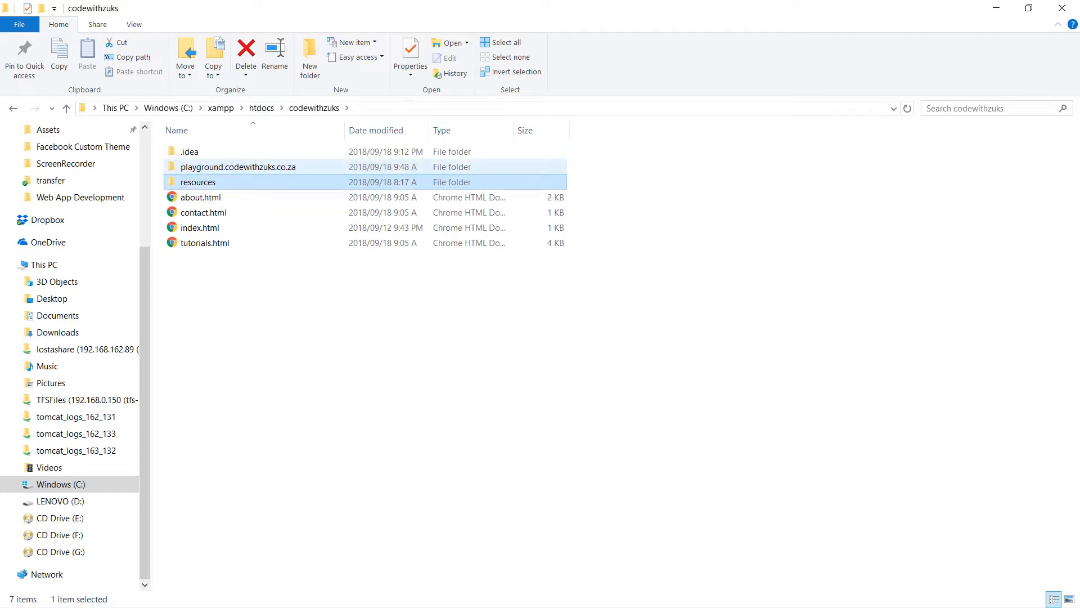
{"action": "left_click_drag", "start_coordinate": [224, 292], "coordinate": [185, 199]}
{"action": "left_click", "coordinate": [194, 279]}
{"action": "left_click_drag", "start_coordinate": [216, 250], "coordinate": [190, 196]}
{"action": "left_click_drag", "start_coordinate": [255, 295], "coordinate": [198, 193]}
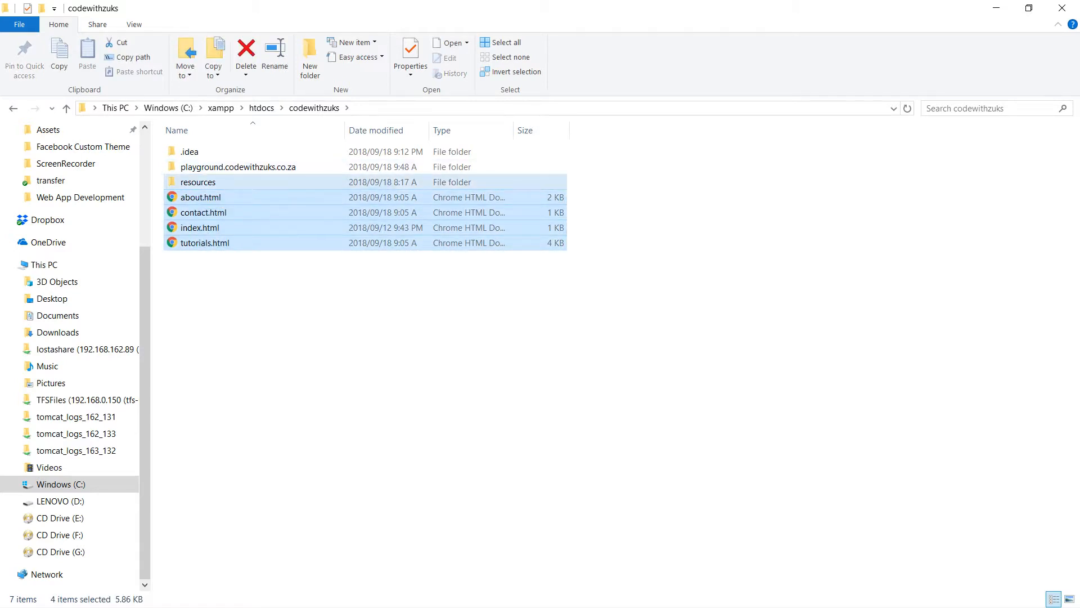
Check the contents of the resources and playground.codewithzuks.co.za subfolders, returning to the codewithzuks folder after each.
{"action": "double_click", "coordinate": [197, 182]}
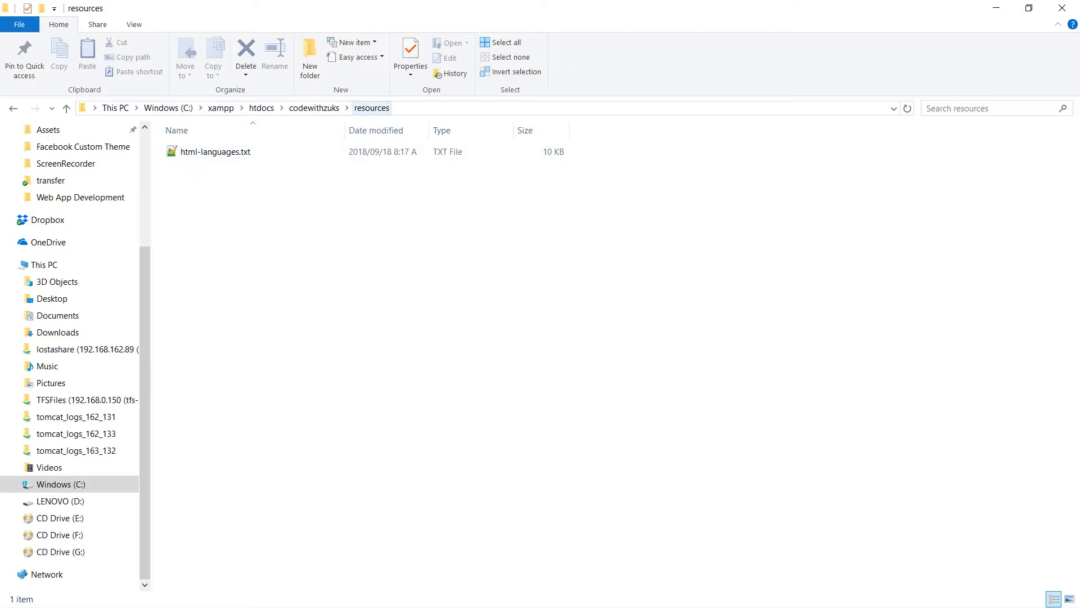
{"action": "left_click", "coordinate": [314, 107]}
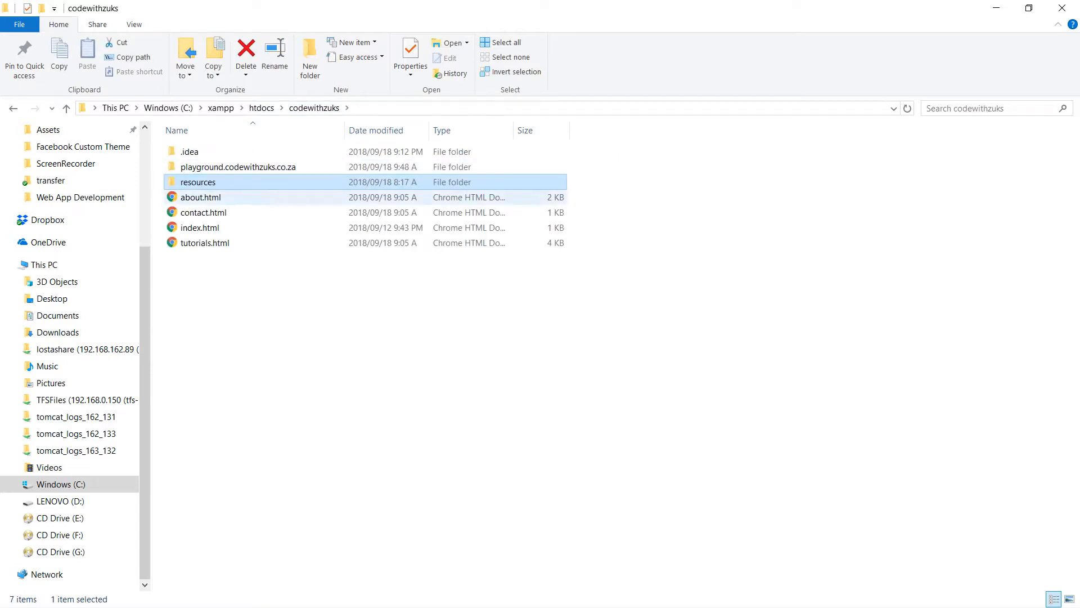
{"action": "left_click", "coordinate": [261, 169]}
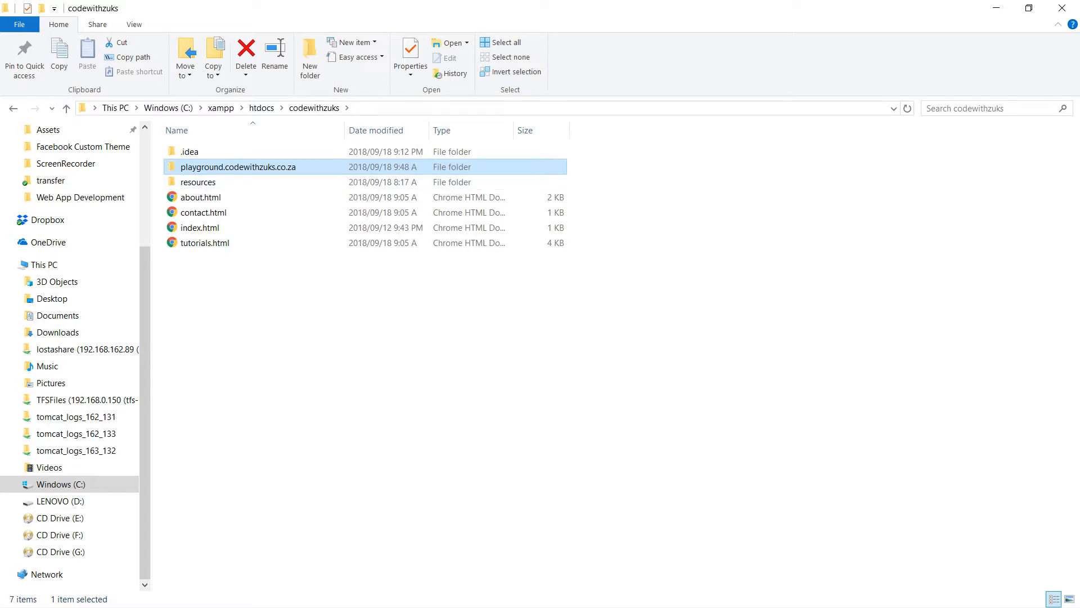
{"action": "key", "text": "Return"}
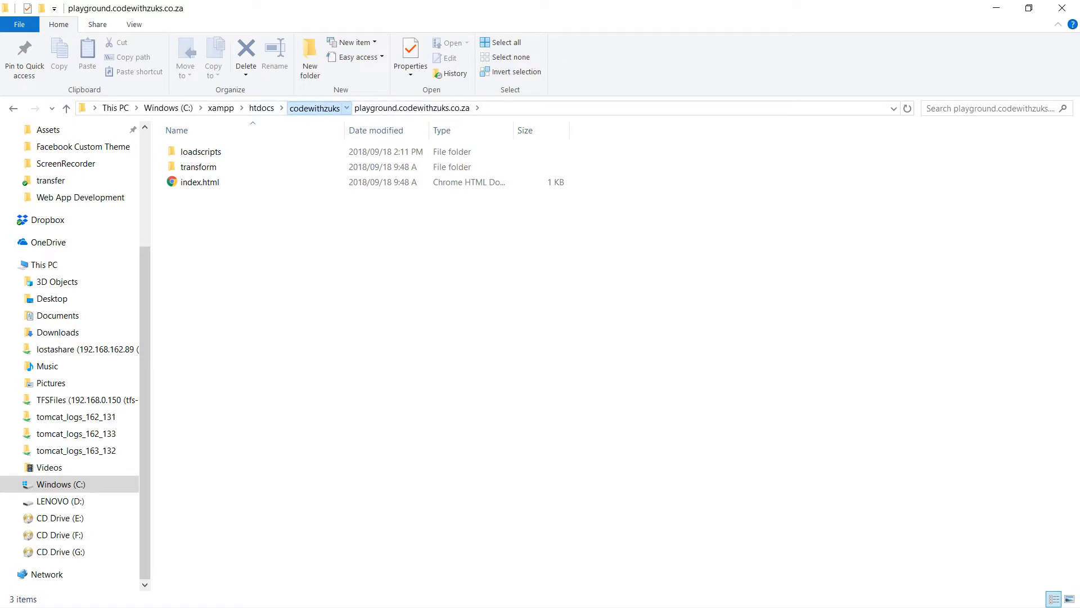
{"action": "left_click", "coordinate": [314, 108]}
{"action": "left_click", "coordinate": [326, 315]}
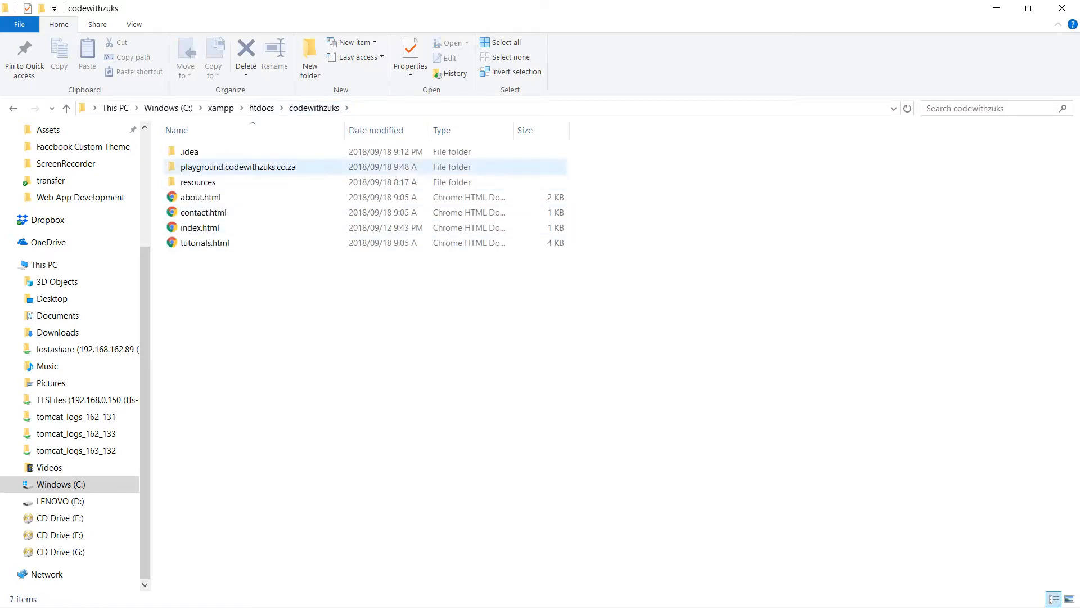
Point out the four HTML files, reopen codewithzuks from the htdocs folder and highlight its full contents and index.html.
{"action": "left_click_drag", "start_coordinate": [247, 281], "coordinate": [173, 195]}
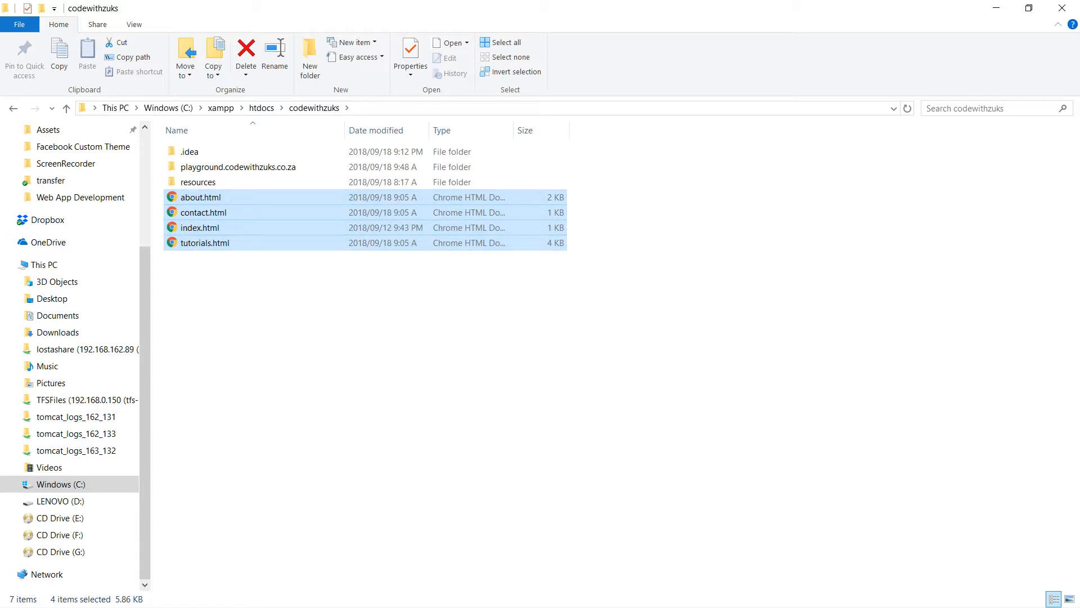
{"action": "left_click", "coordinate": [270, 298]}
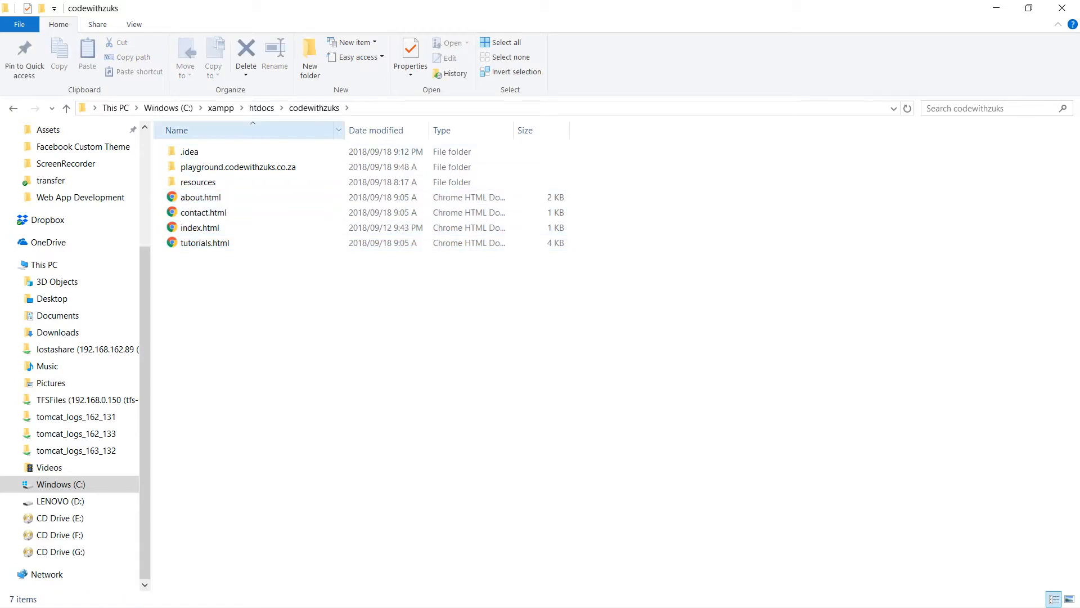
{"action": "left_click", "coordinate": [262, 107]}
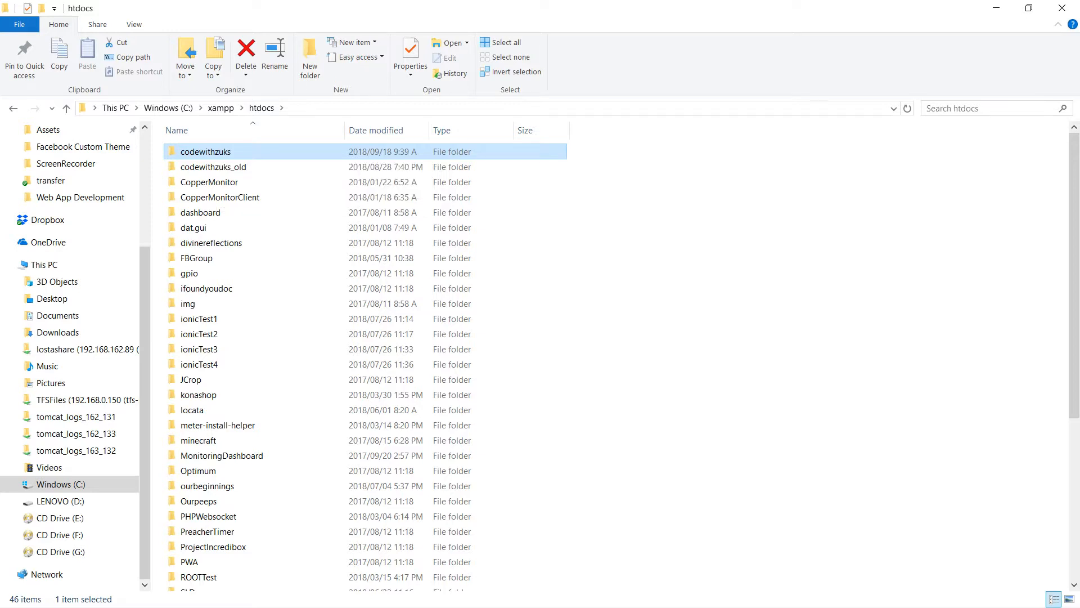
{"action": "key", "text": "Return"}
{"action": "left_click_drag", "start_coordinate": [235, 311], "coordinate": [161, 140]}
{"action": "left_click", "coordinate": [236, 312]}
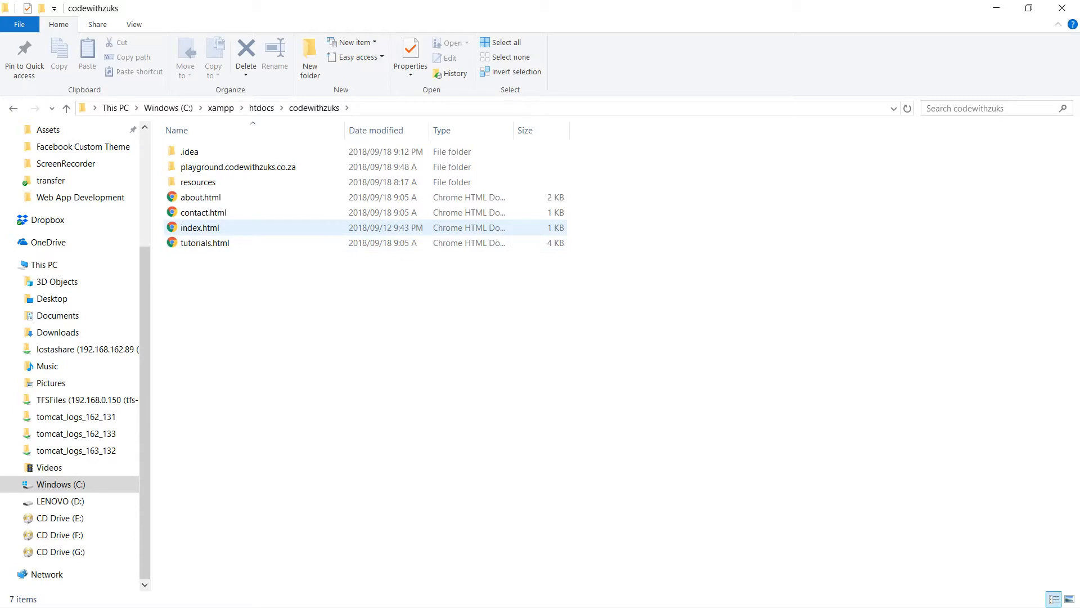
{"action": "left_click", "coordinate": [203, 230]}
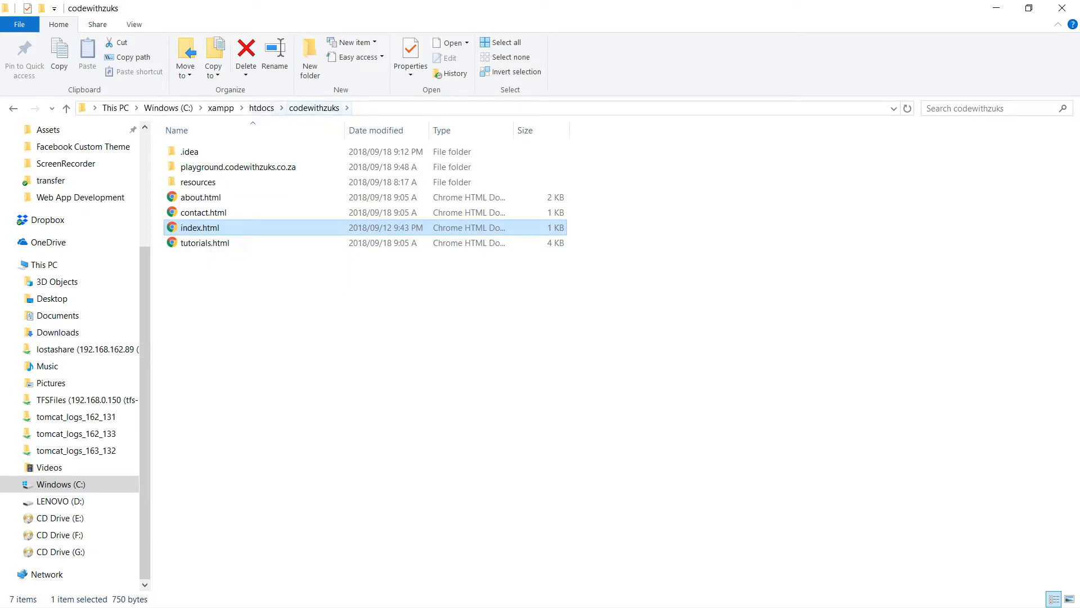
{"action": "left_click", "coordinate": [349, 330]}
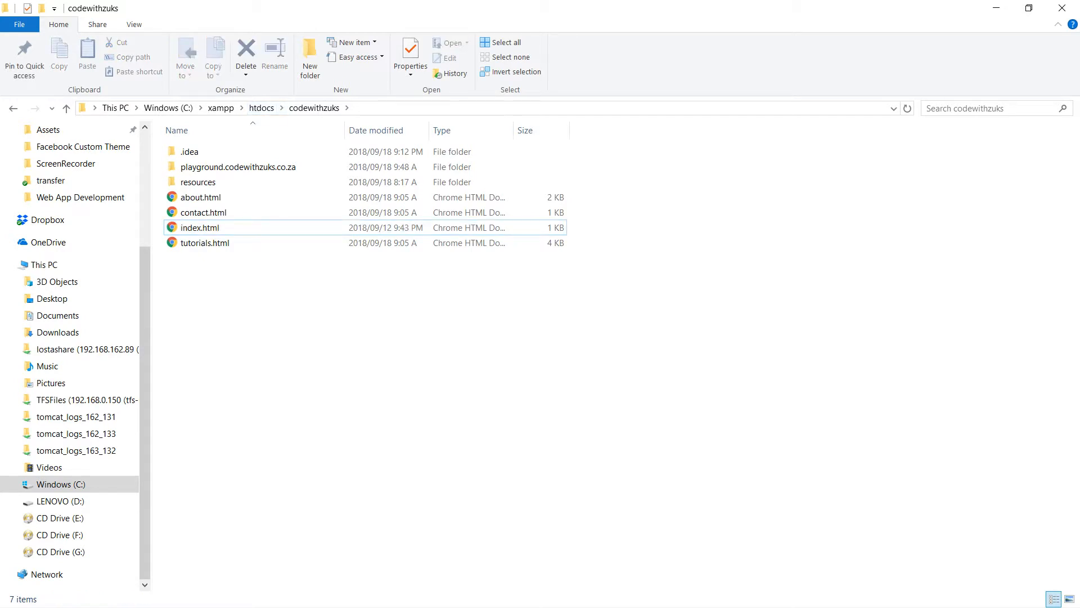
Switch from File Explorer to the presentation slide with the Client Device (laptop) diagram of the HTTP client and server applications.
{"action": "key", "text": "alt+Tab"}
{"action": "key", "text": "Tab"}
{"action": "key", "text": "Tab"}
{"action": "key", "text": "Tab"}
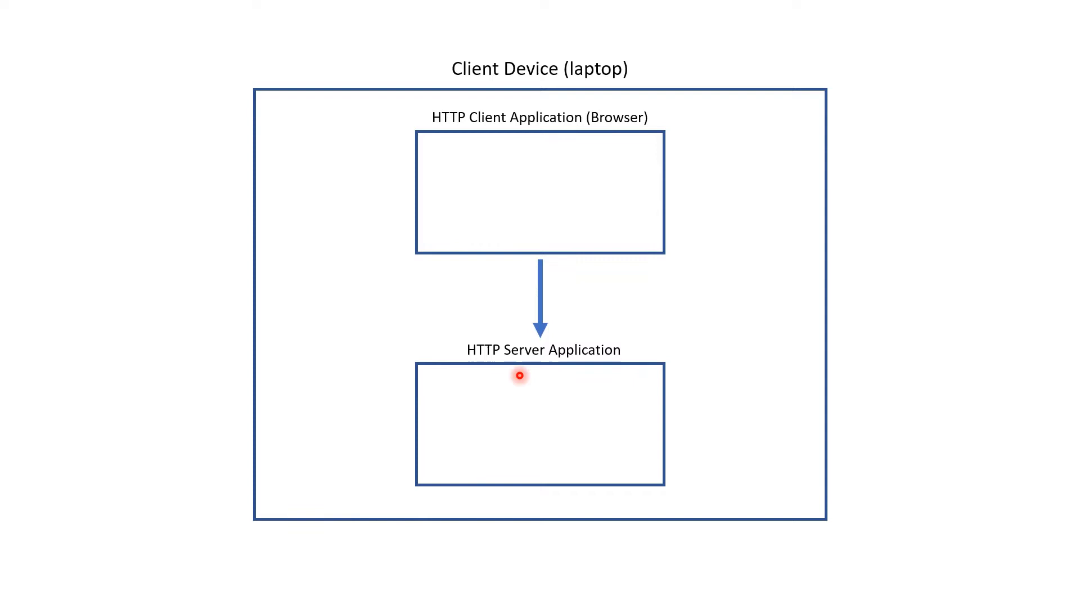
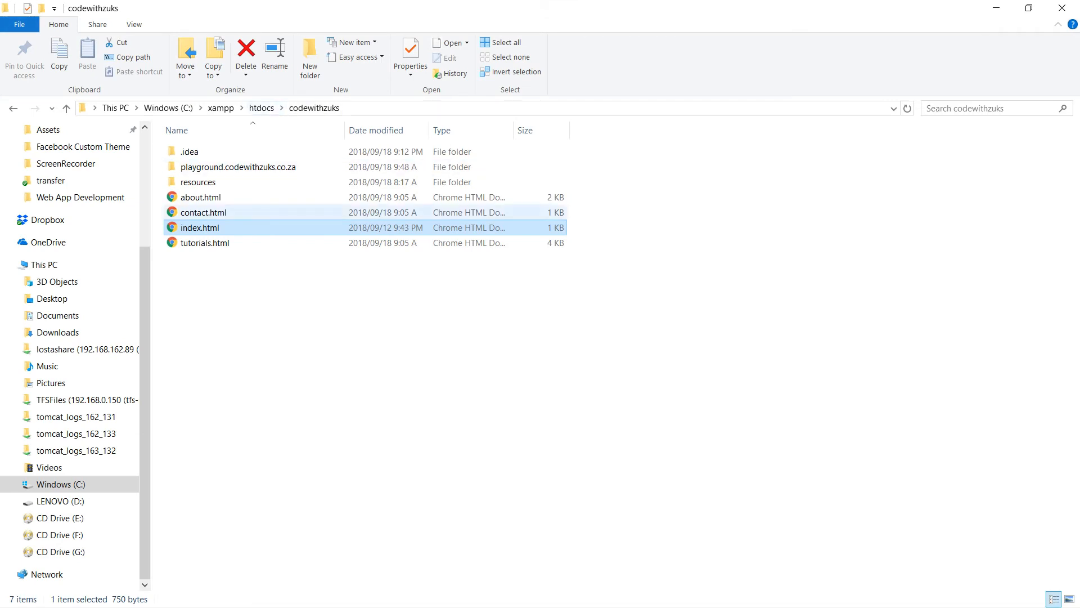
Switch to Chrome and replace localhost with 127.0.0.1:80 in the address of the codewithzuks site.
{"action": "key", "text": "alt+Tab"}
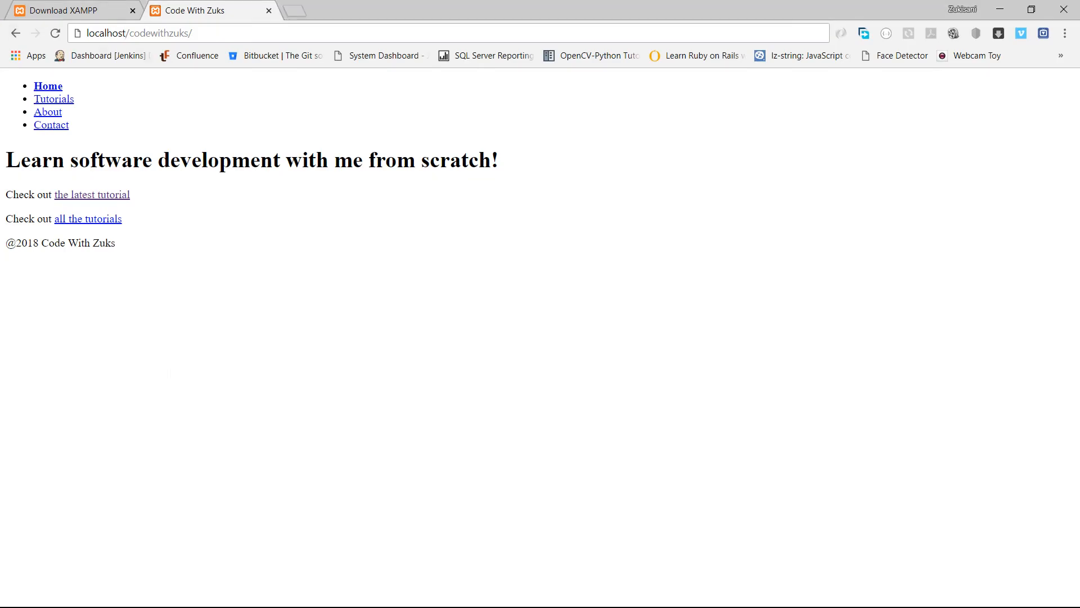
{"action": "double_click", "coordinate": [87, 33]}
{"action": "type", "text": "127."}
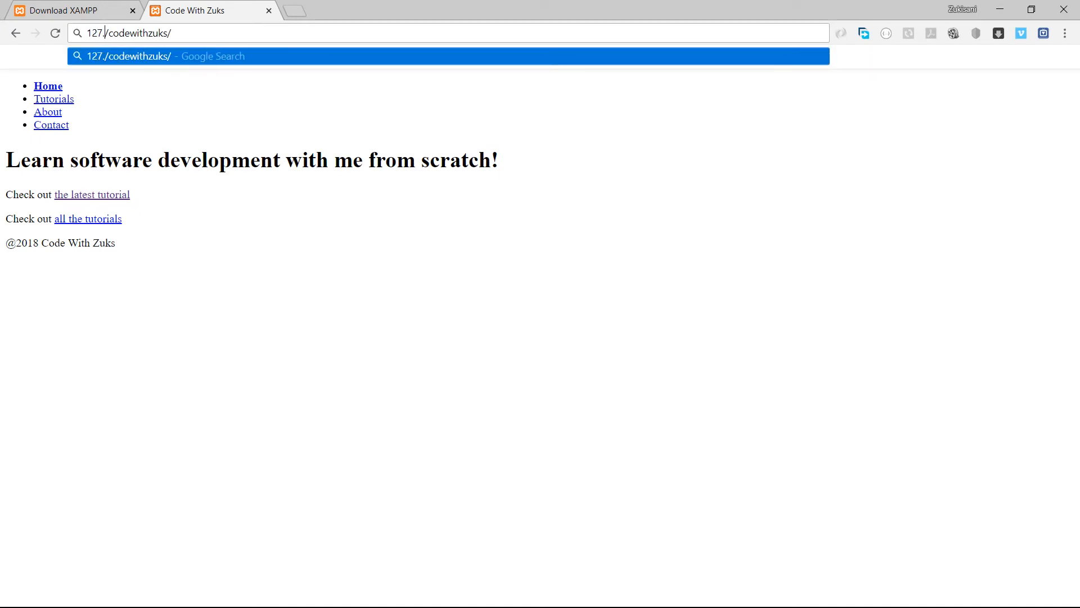
{"action": "type", "text": "0.0."}
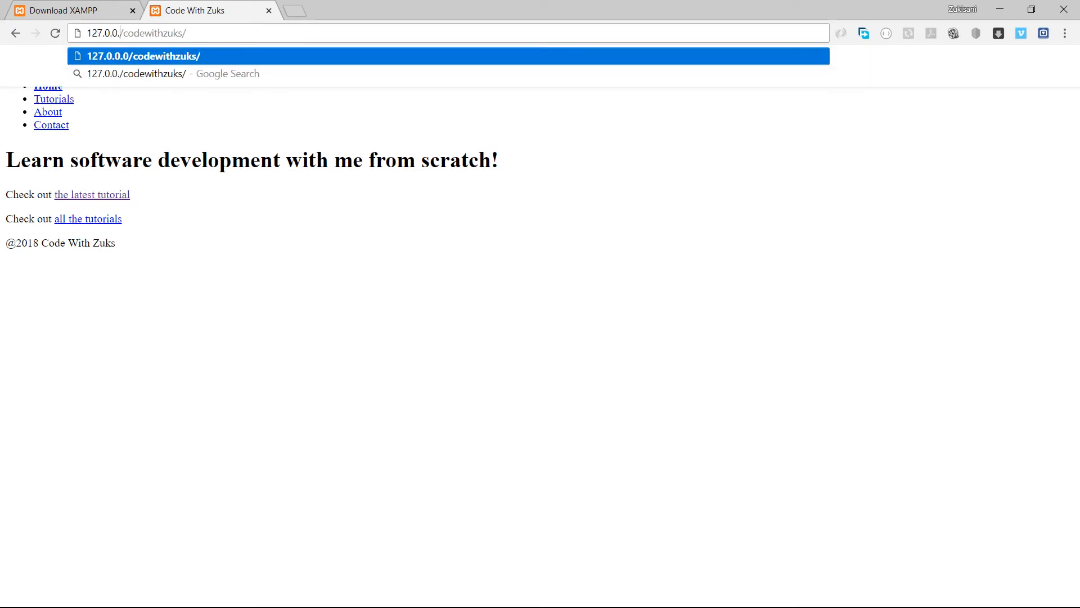
{"action": "type", "text": "1:80"}
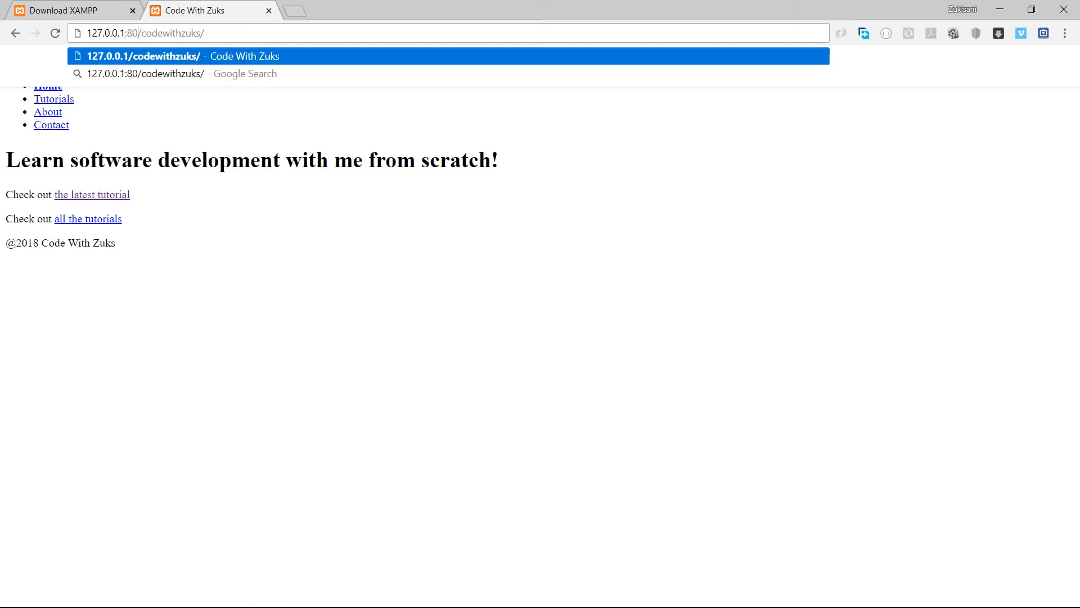
Highlight the host and path parts of the address, comparing with the folder in File Explorer, and load 127.0.0.1:80/codewithzuks/.
{"action": "key", "text": "shift+Home"}
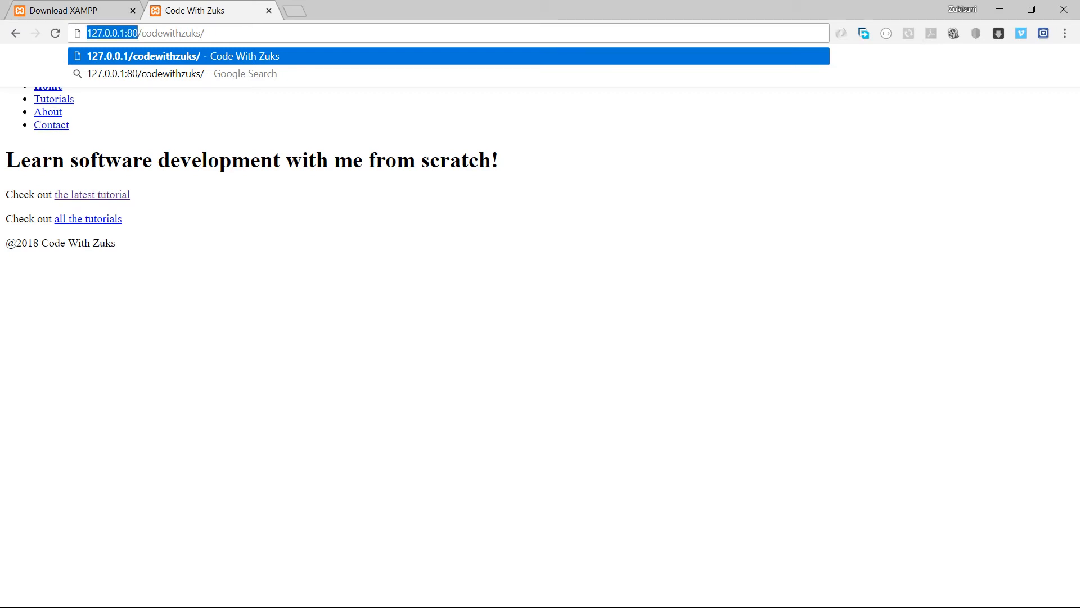
{"action": "key", "text": "alt+Tab"}
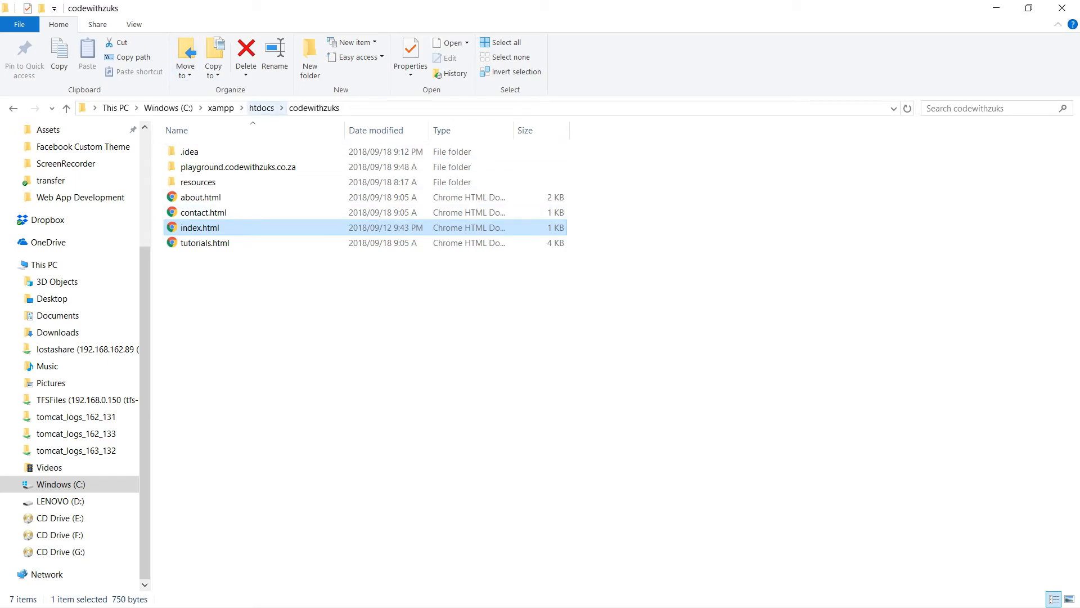
{"action": "key", "text": "alt+Tab"}
{"action": "left_click", "coordinate": [140, 32]}
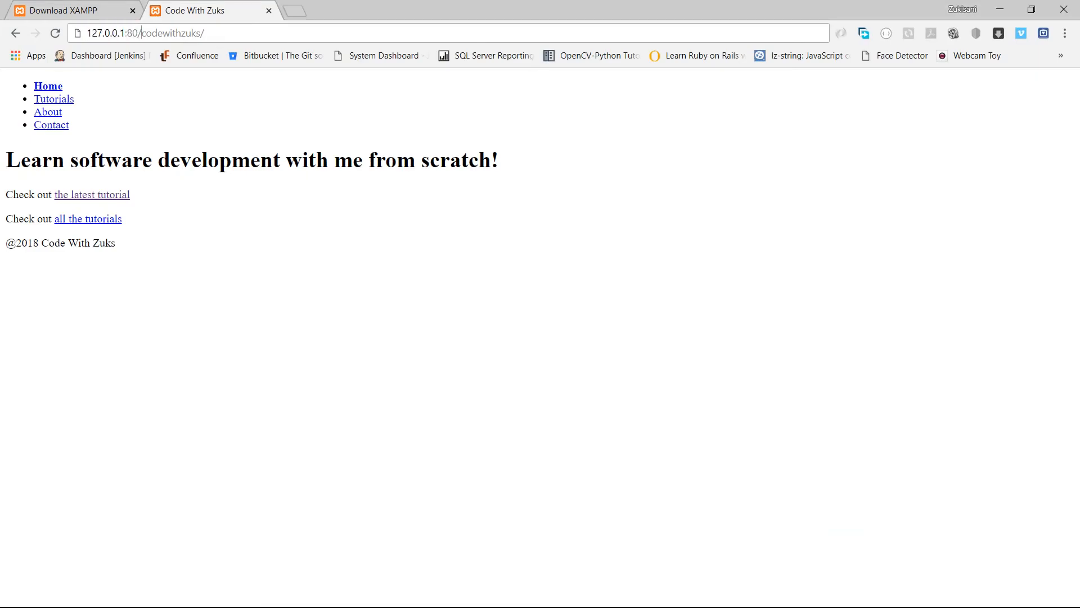
{"action": "left_click_drag", "start_coordinate": [140, 32], "coordinate": [205, 33]}
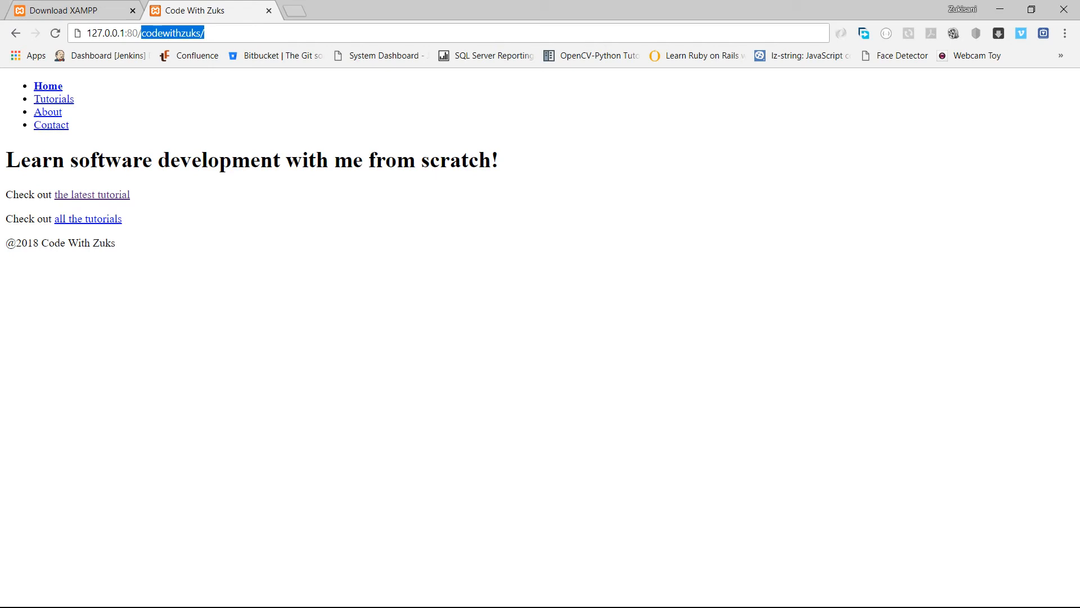
{"action": "key", "text": "Return"}
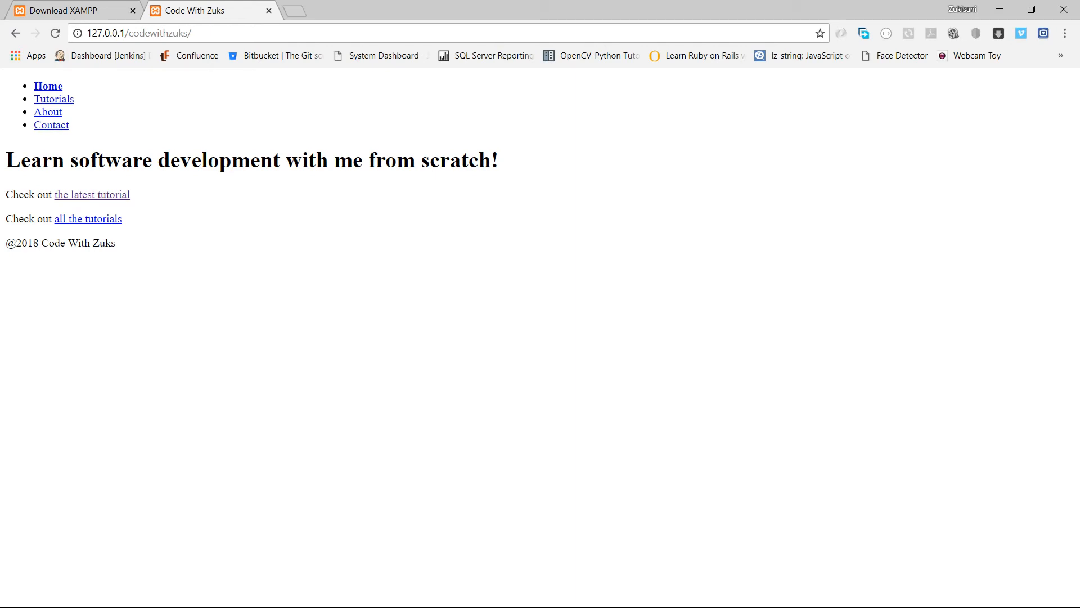
Switch to File Explorer, show the new folder option in htdocs without creating one, and reopen the codewithzuks folder.
{"action": "key", "text": "alt+Tab"}
{"action": "left_click", "coordinate": [337, 315]}
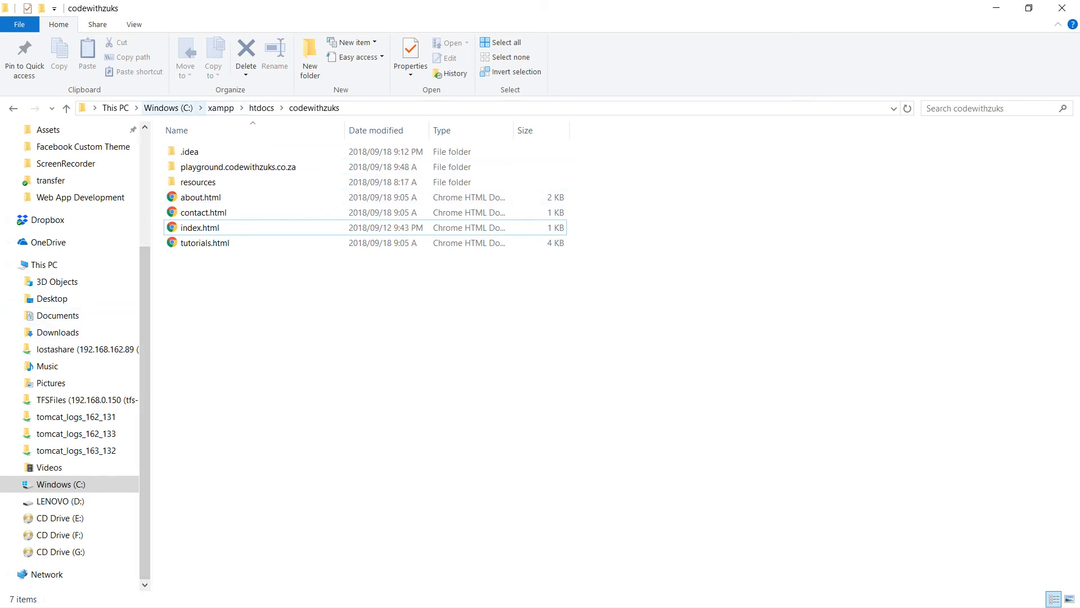
{"action": "left_click", "coordinate": [261, 107]}
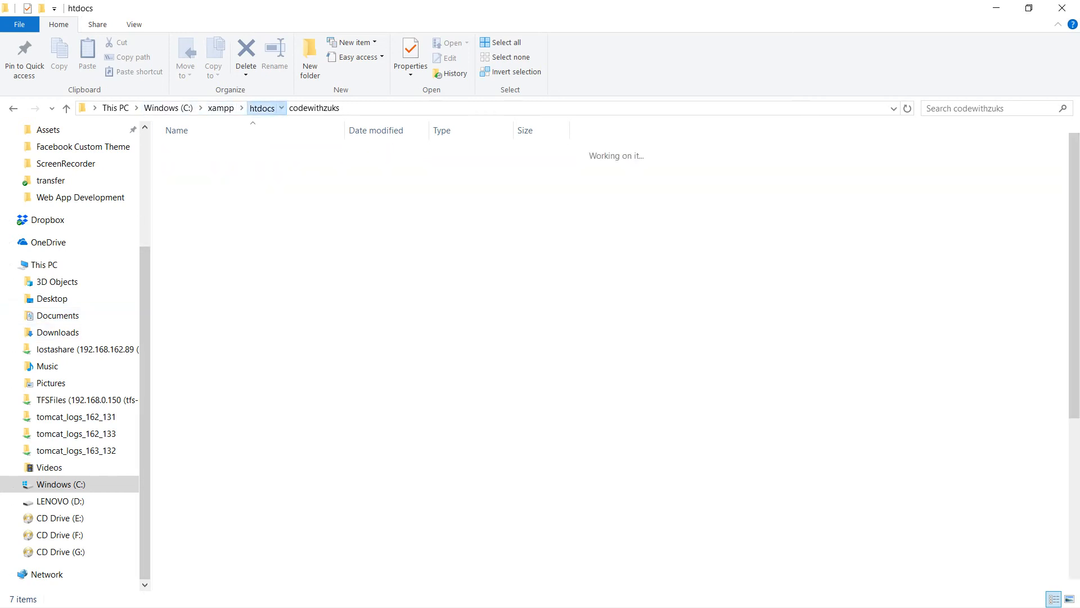
{"action": "right_click", "coordinate": [608, 249]}
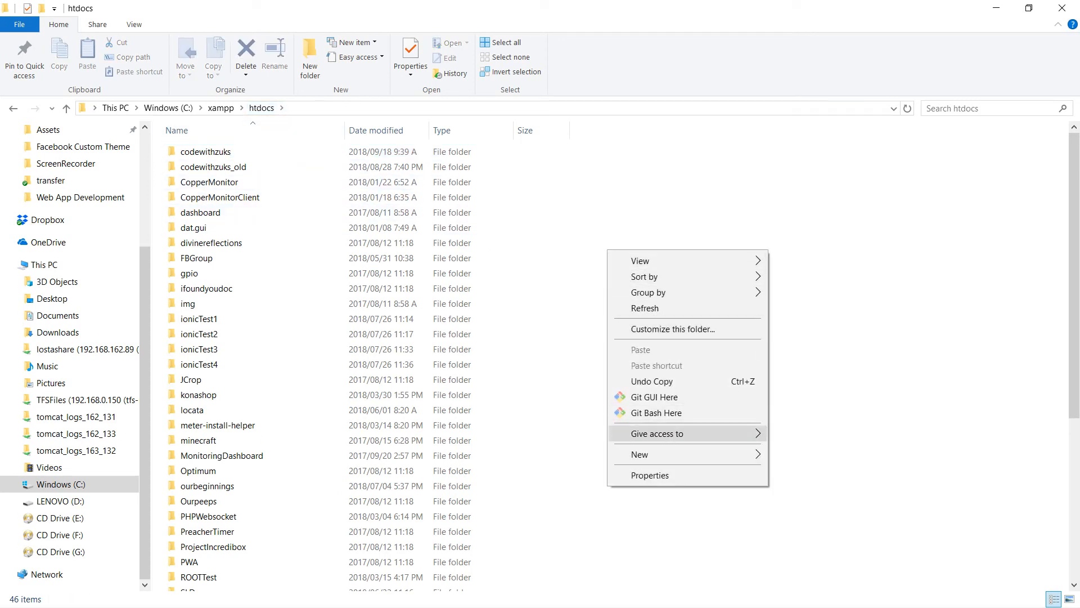
{"action": "mouse_move", "coordinate": [675, 454]}
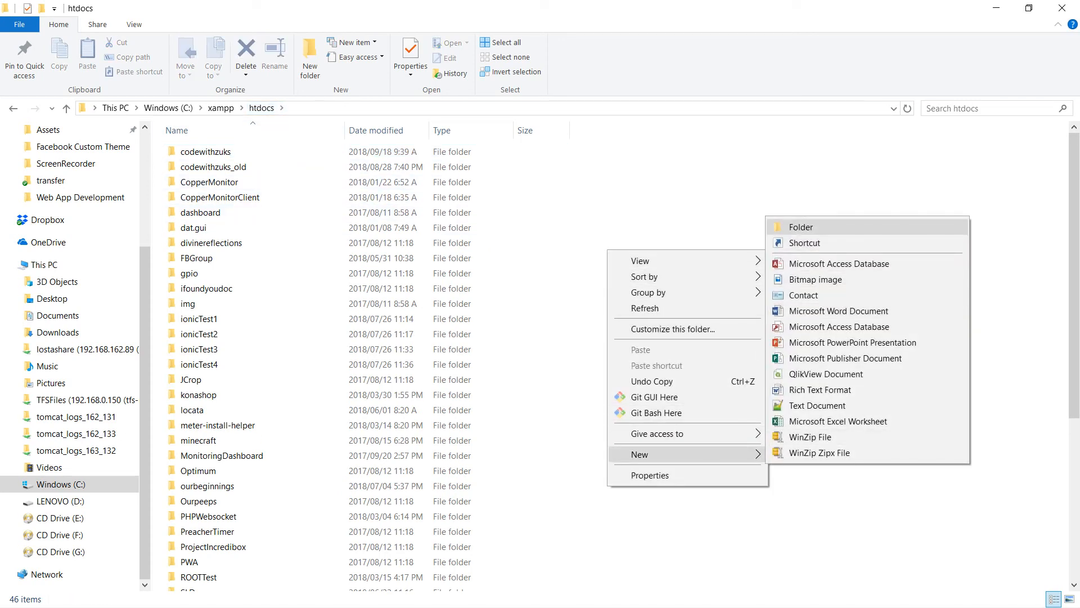
{"action": "left_click", "coordinate": [799, 189]}
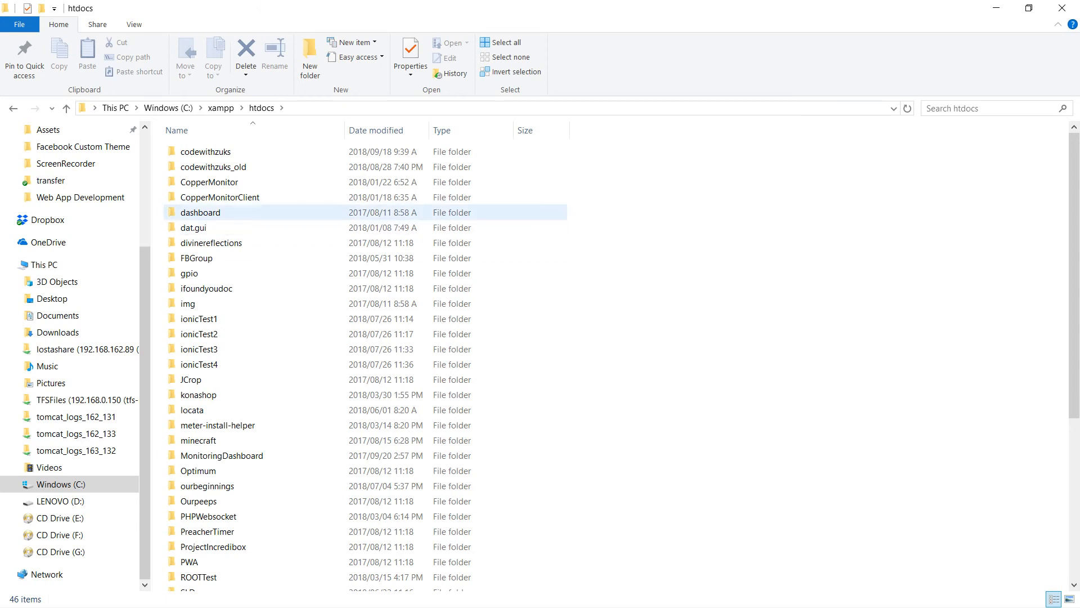
{"action": "double_click", "coordinate": [205, 151]}
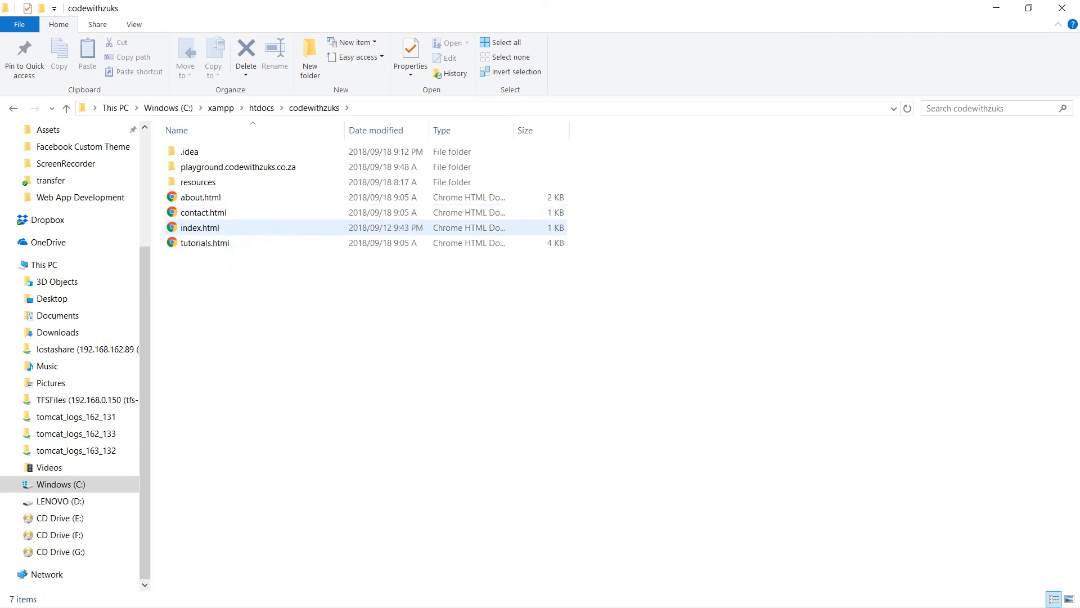
Switch to Chrome and point out codewithzuks in the page's address by highlighting it.
{"action": "key", "text": "alt+Tab"}
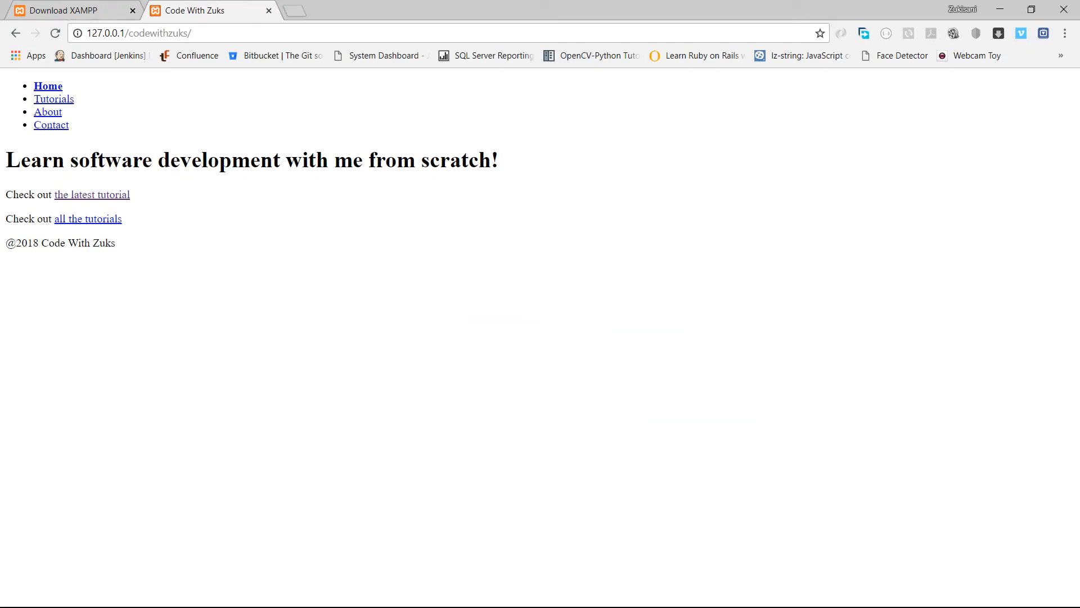
{"action": "left_click_drag", "start_coordinate": [129, 32], "coordinate": [188, 32]}
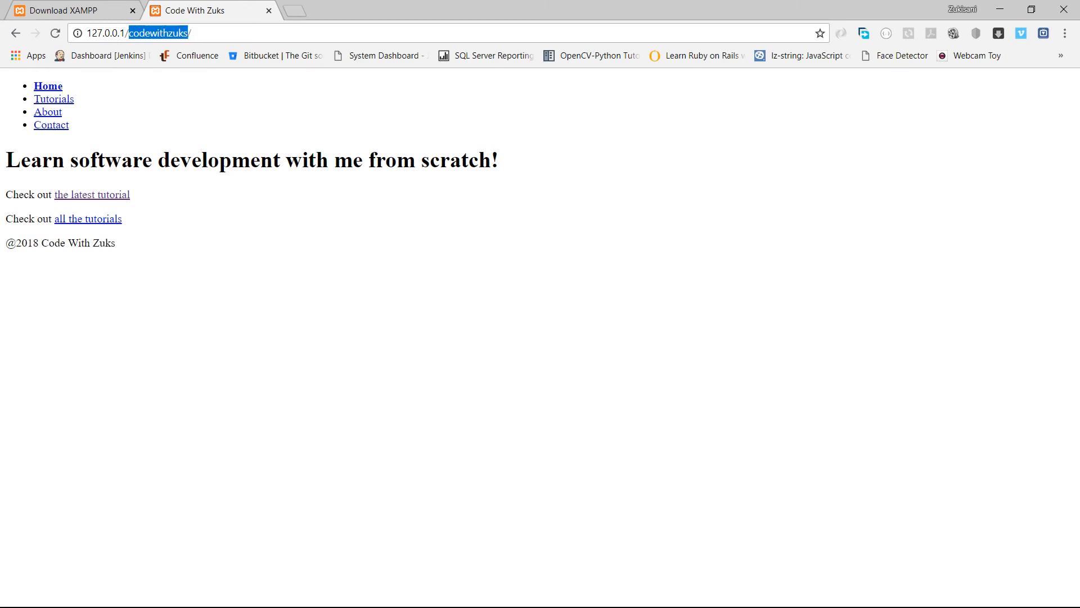
{"action": "left_click", "coordinate": [194, 33]}
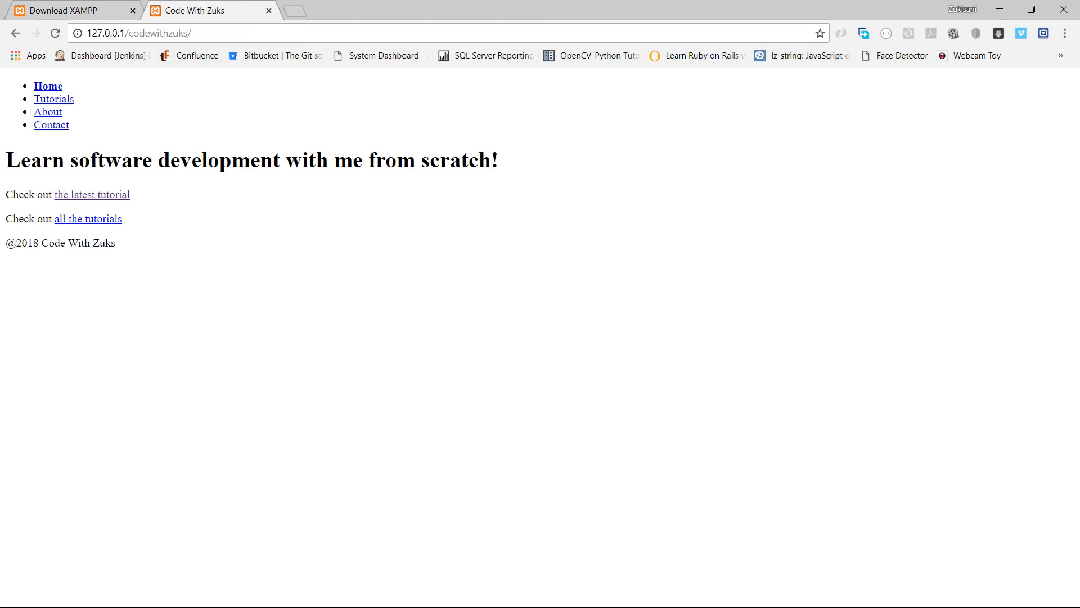
Try index.html and home.html as the file name in the address, remove it and reload 127.0.0.1/codewithzuks/.
{"action": "type", "text": "index.html"}
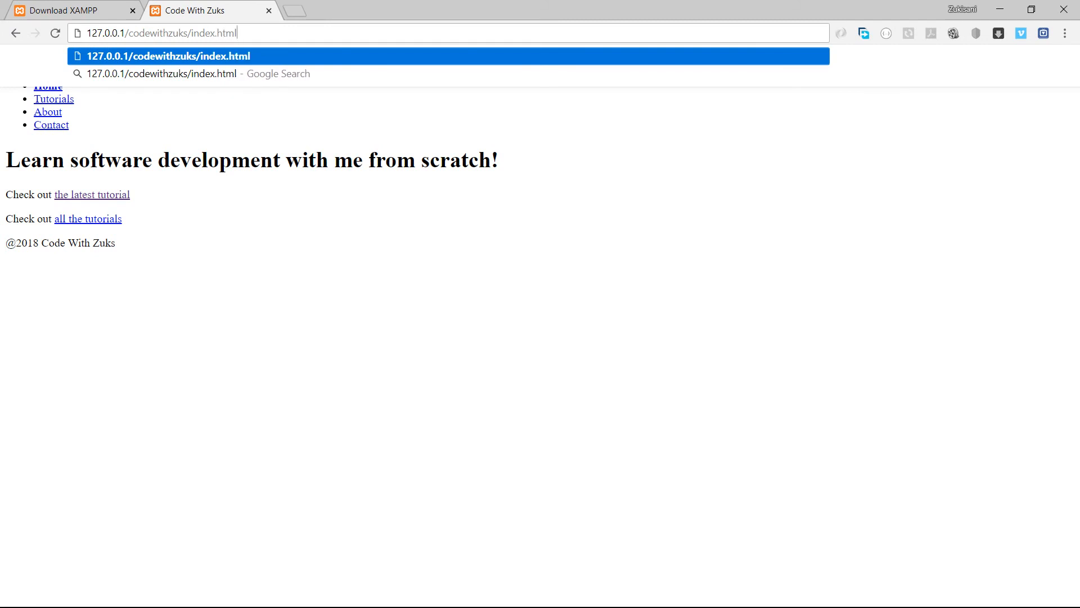
{"action": "double_click", "coordinate": [206, 33]}
{"action": "type", "text": "home"}
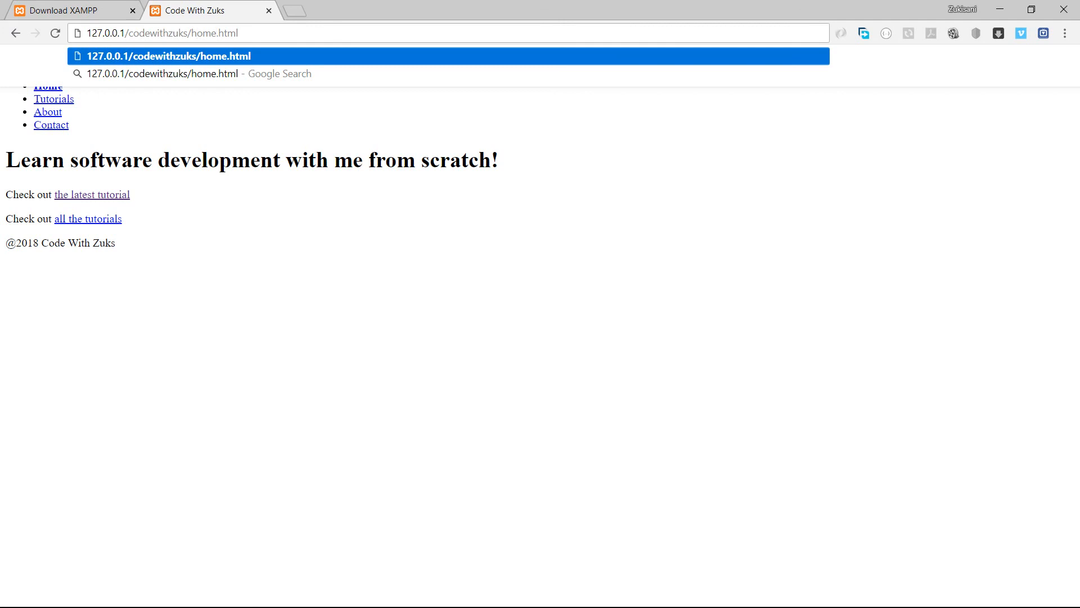
{"action": "key", "text": "ctrl+shift+Left"}
{"action": "key", "text": "BackSpace"}
{"action": "key", "text": "Return"}
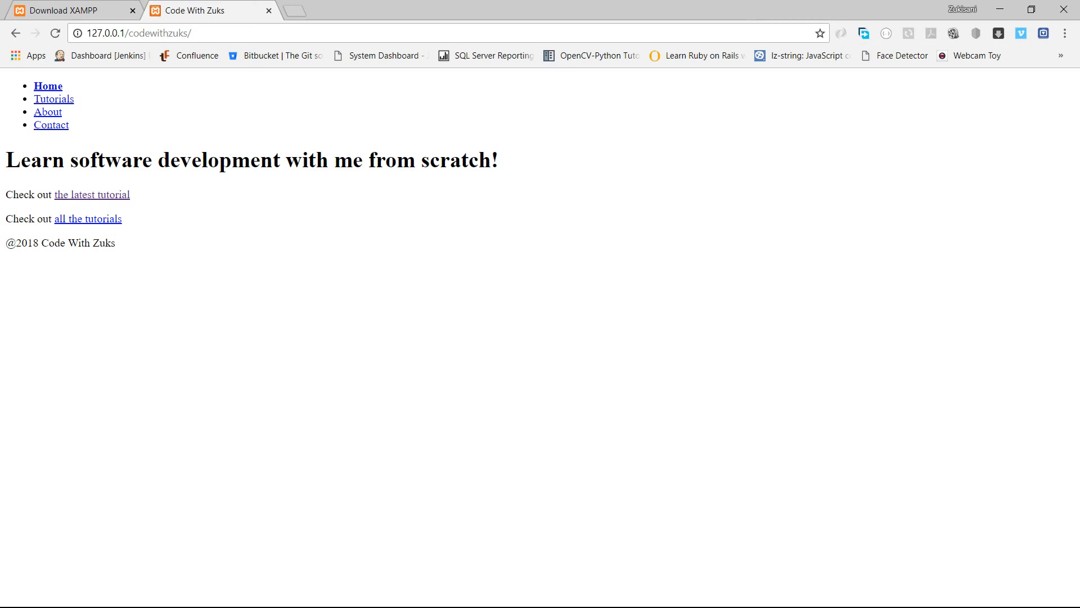